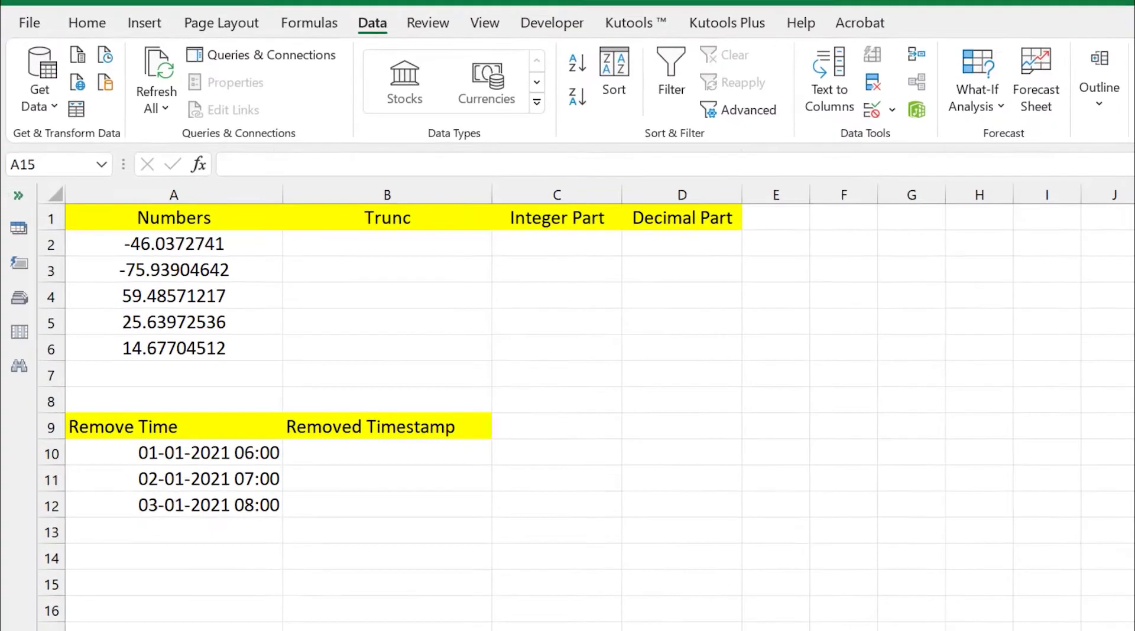
key(shift+Right)
key(shift+Down)
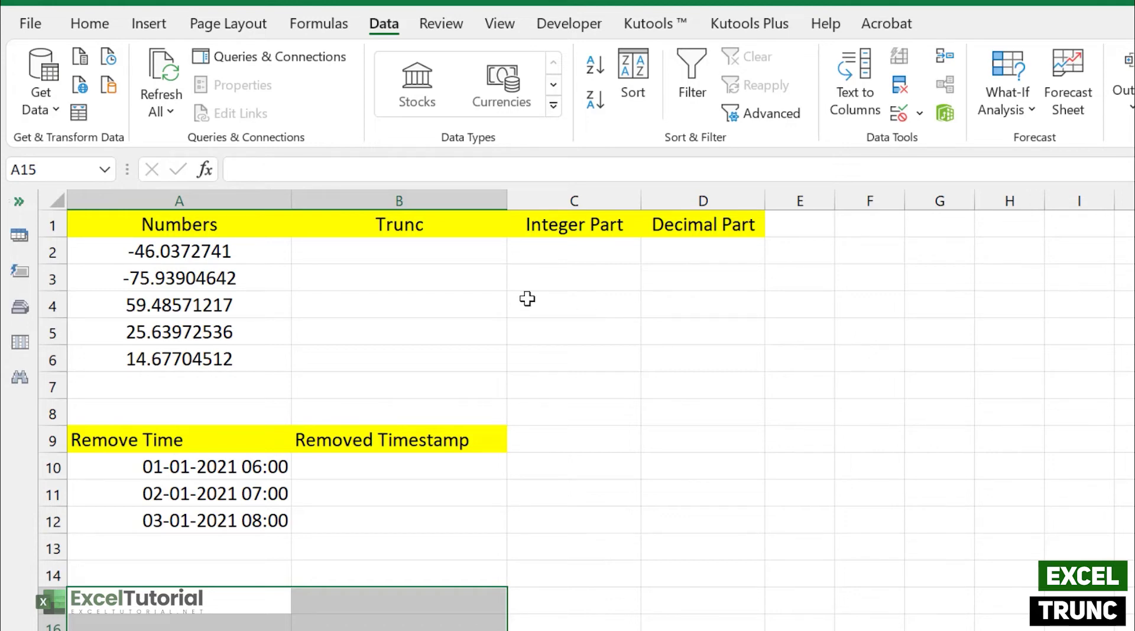
click(160, 232)
click(171, 251)
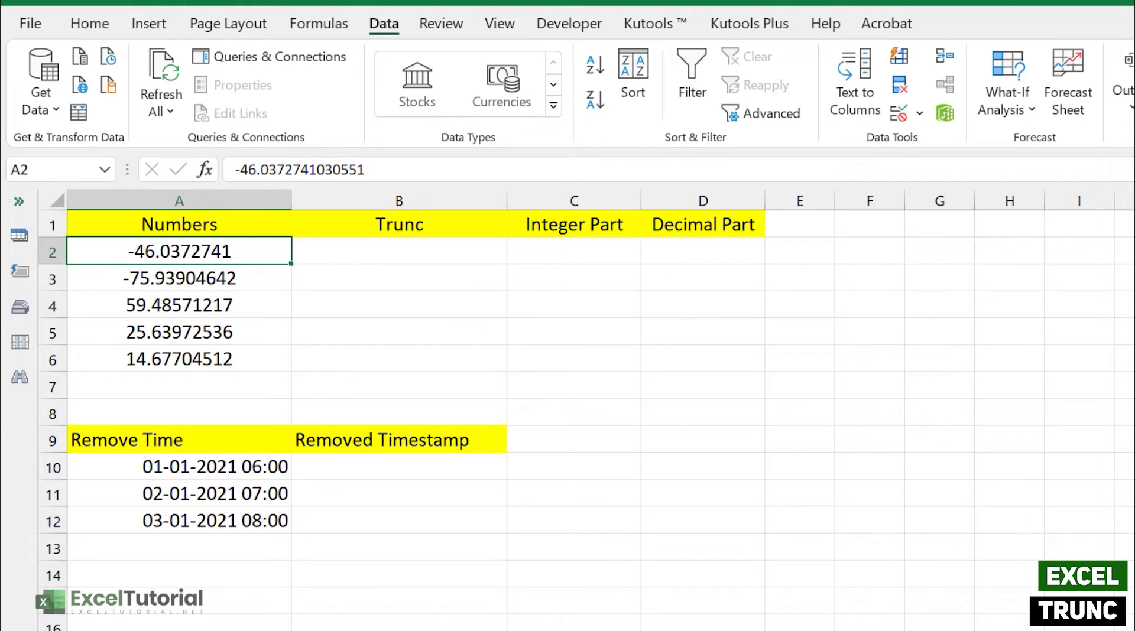
Enter =TRUNC(A2) in B2 under Trunc and fill the formula down to B6.
click(431, 247)
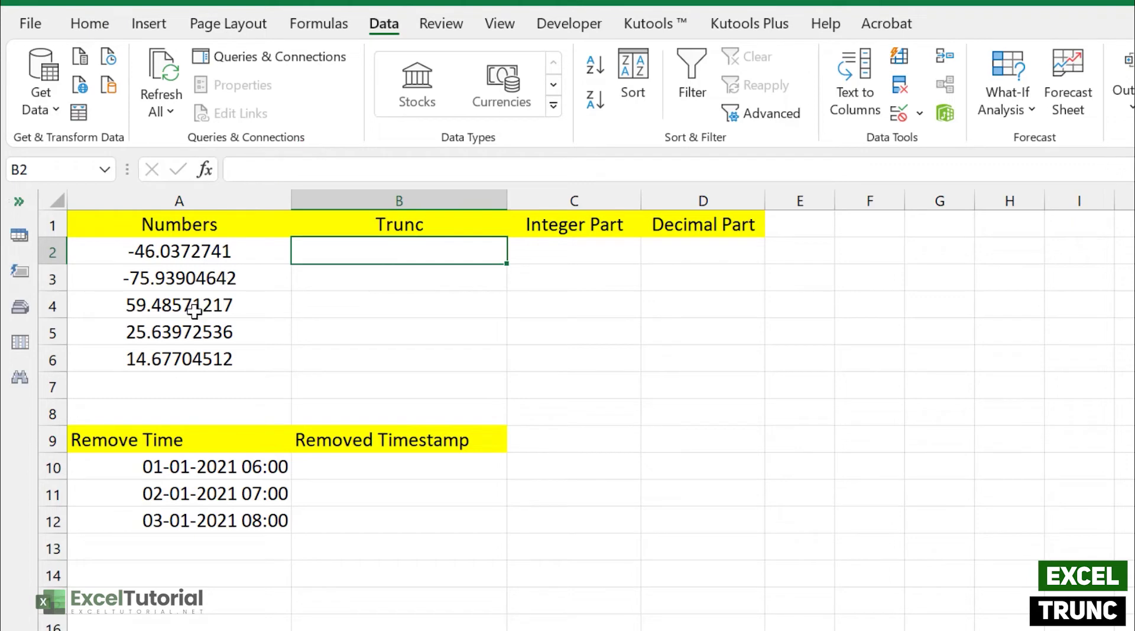
double_click(394, 245)
text(=TRUNC()
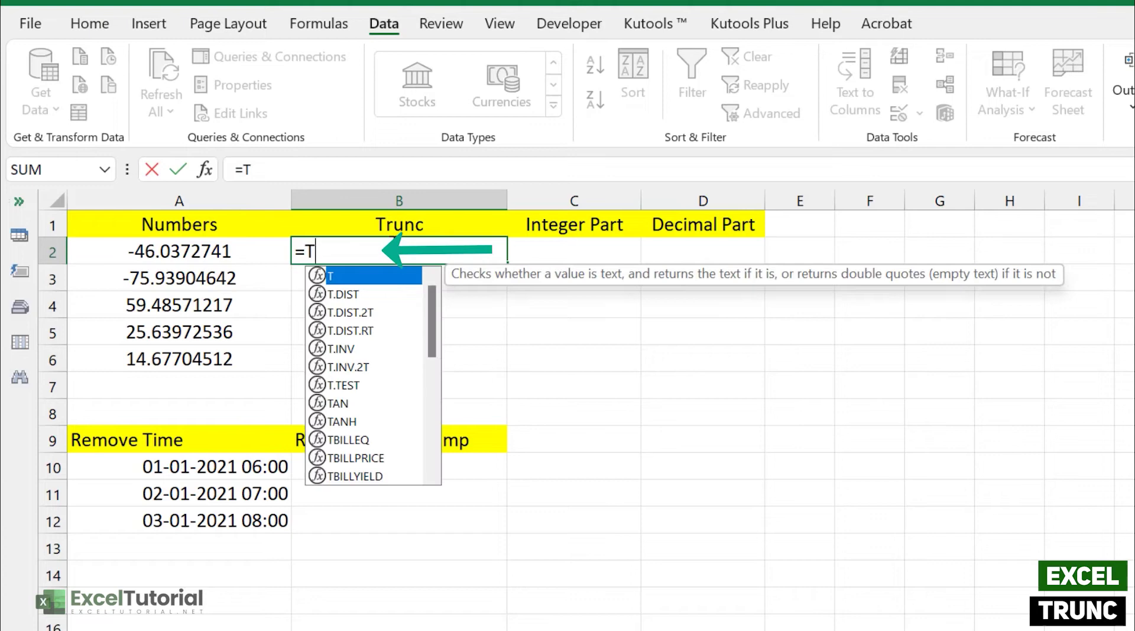
click(227, 260)
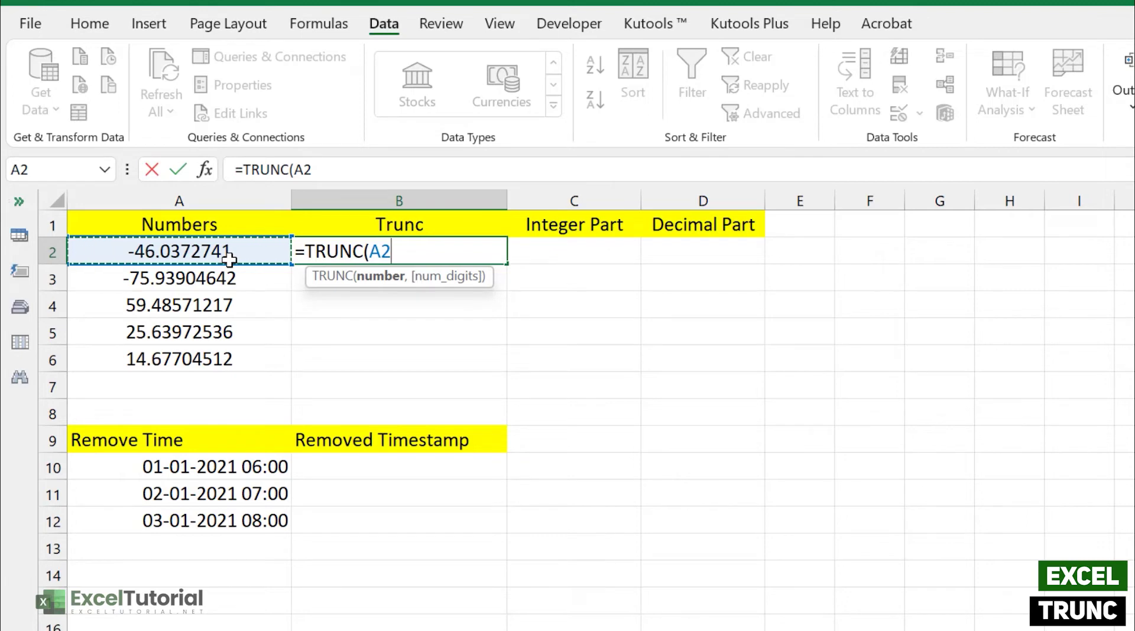
text())
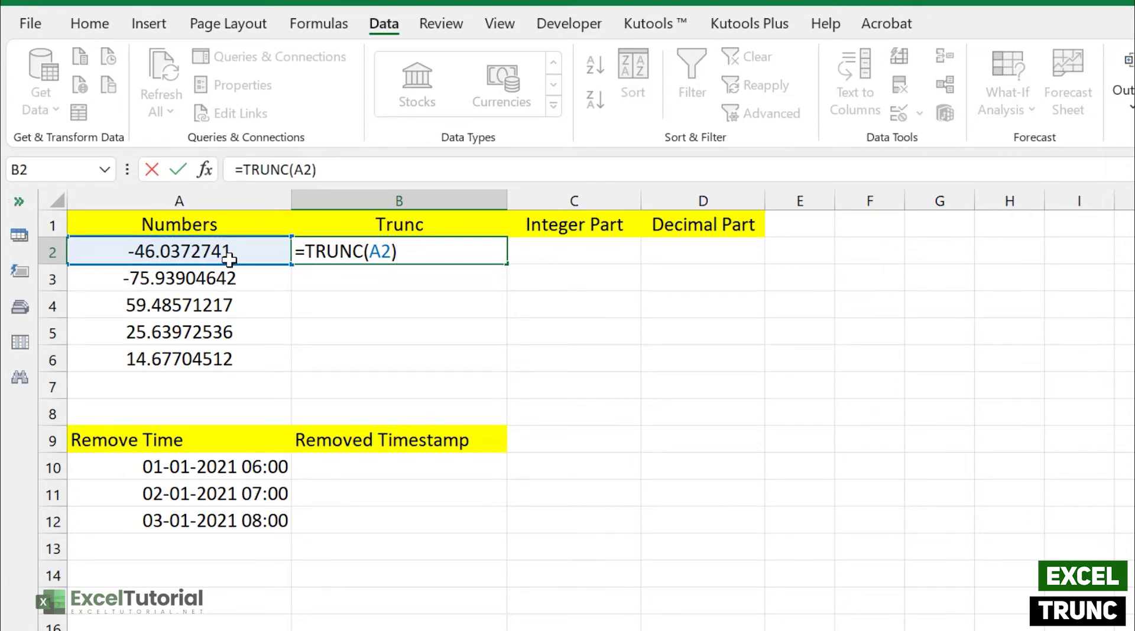
key(Return)
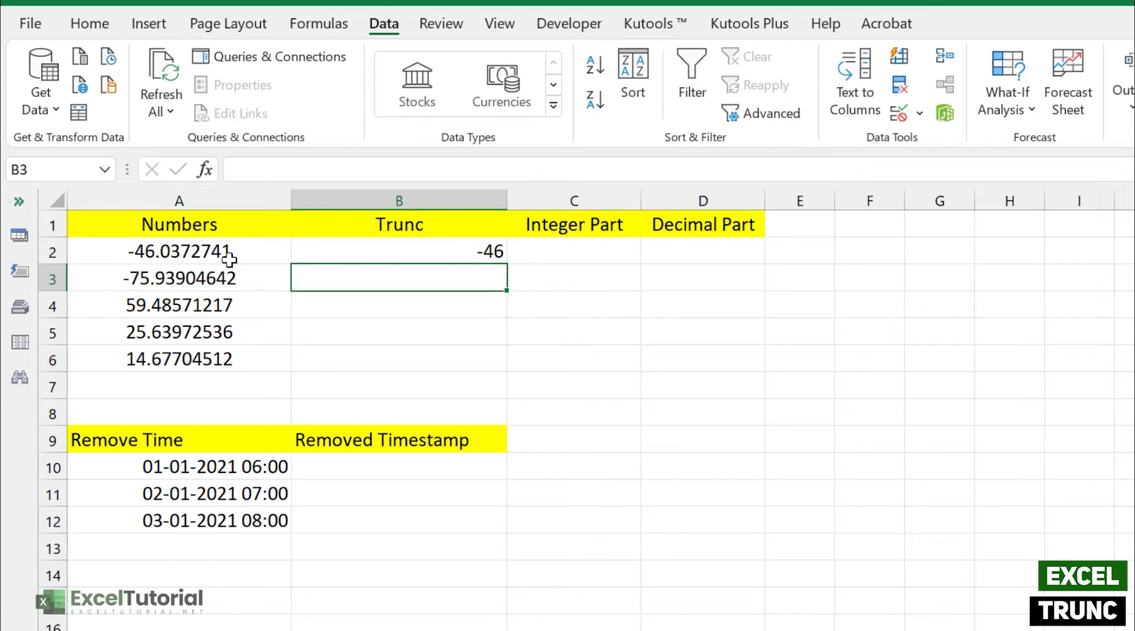
click(458, 251)
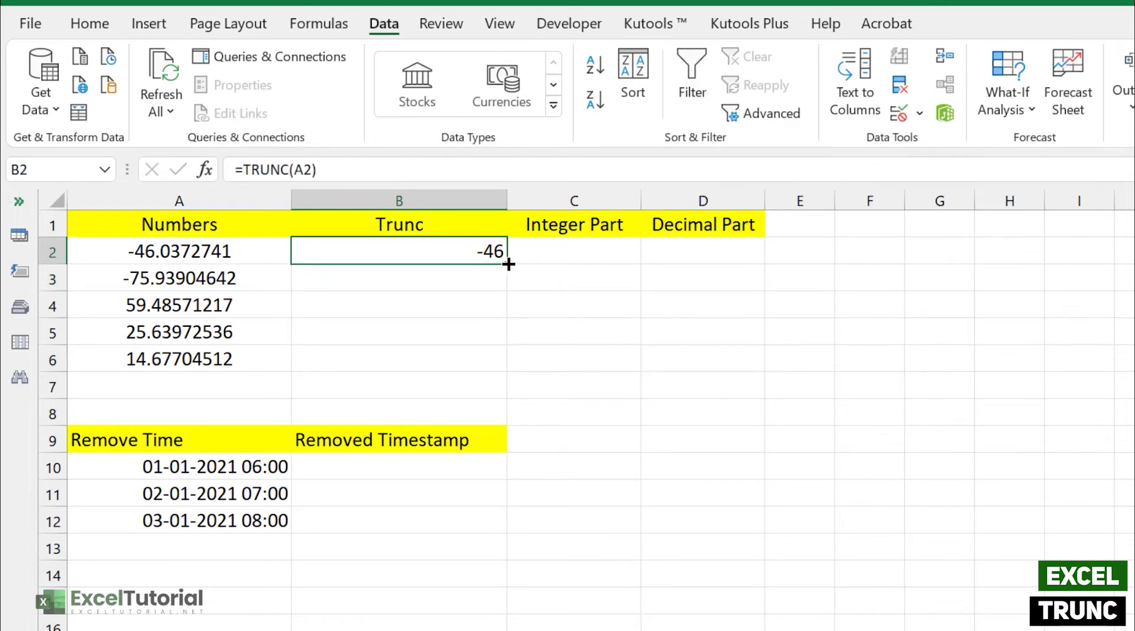
double_click(509, 264)
click(499, 295)
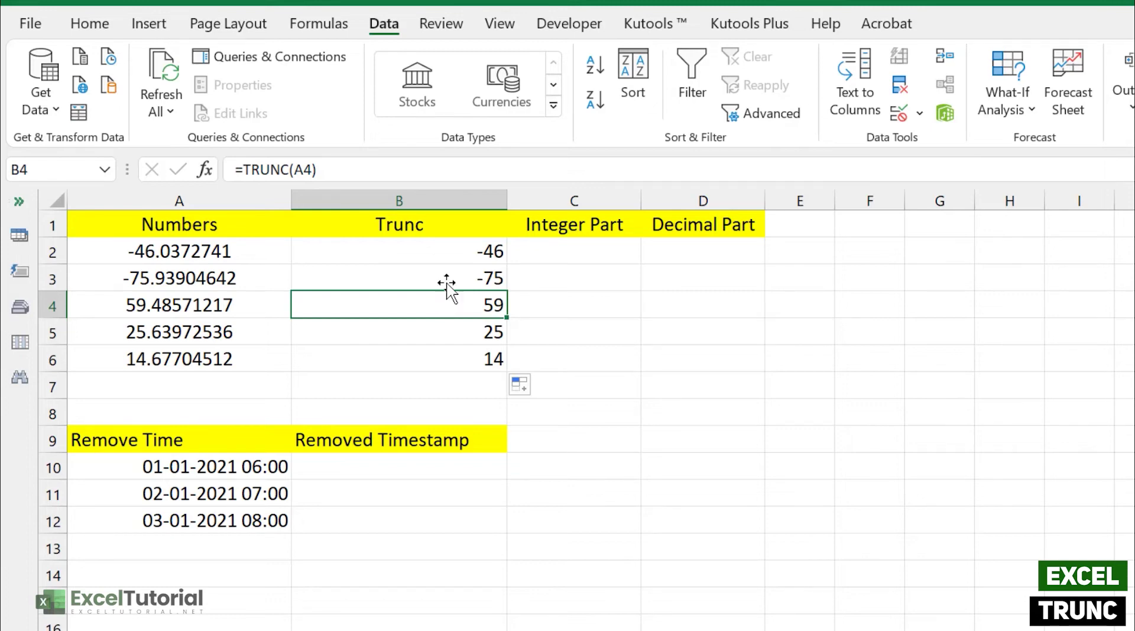
Compare the truncated results in column B with the original numbers in column A, and check the Integer Part column.
click(300, 239)
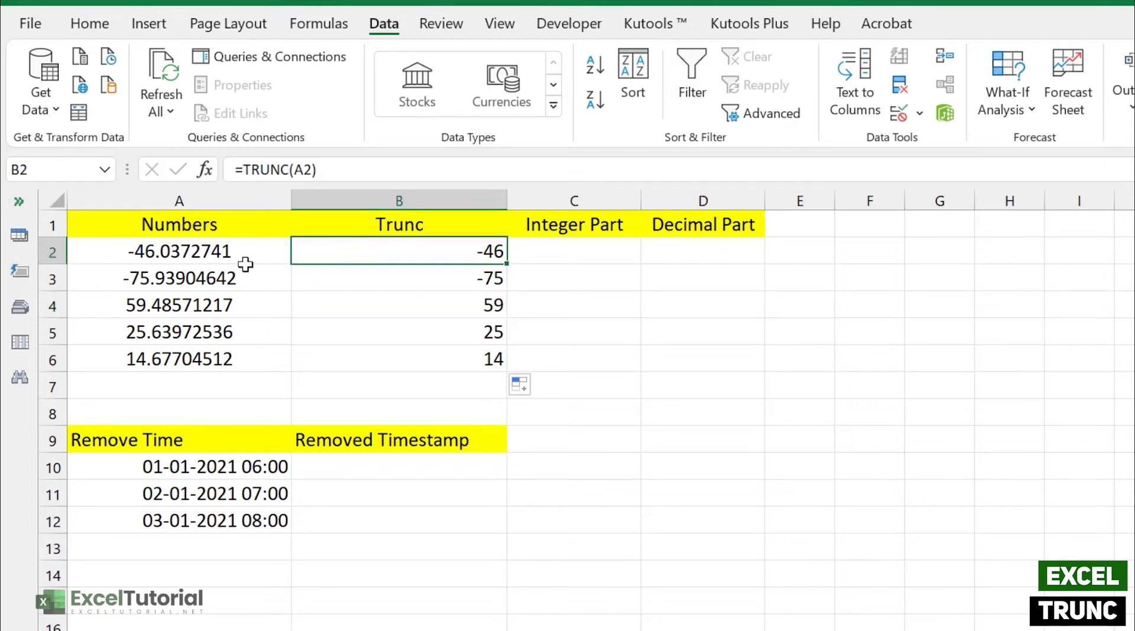
click(214, 262)
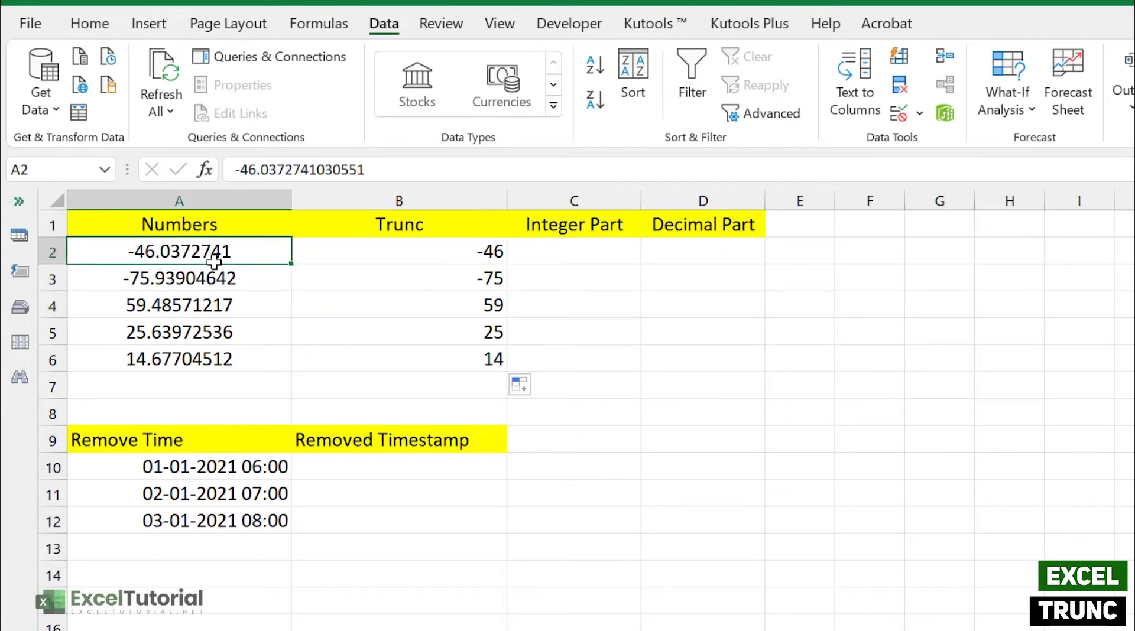
click(419, 260)
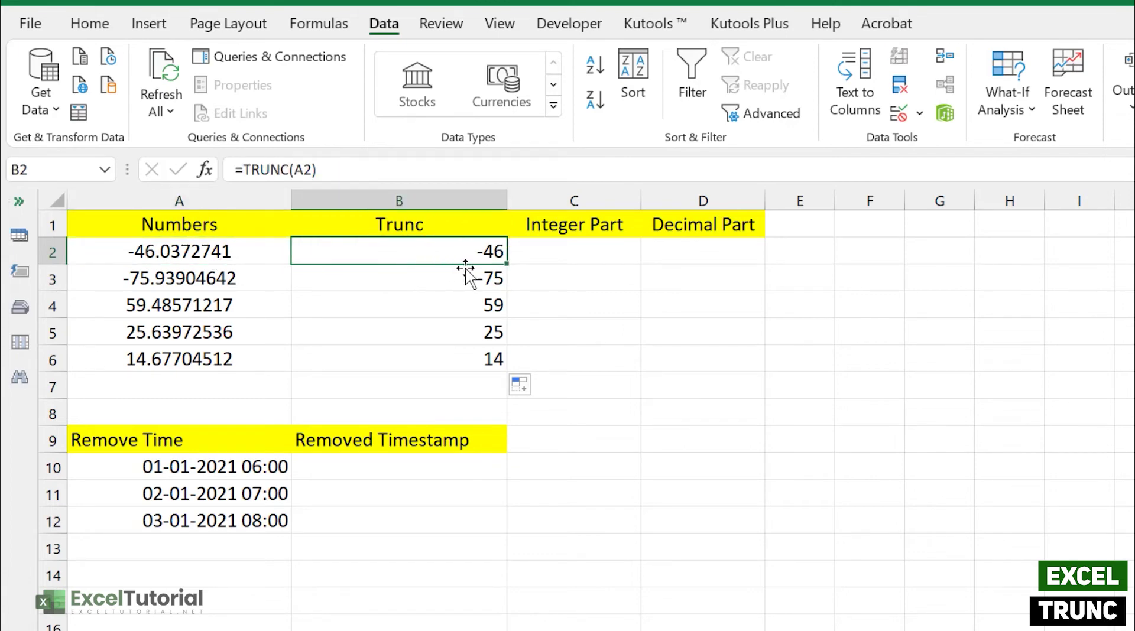
drag(223, 253, 229, 366)
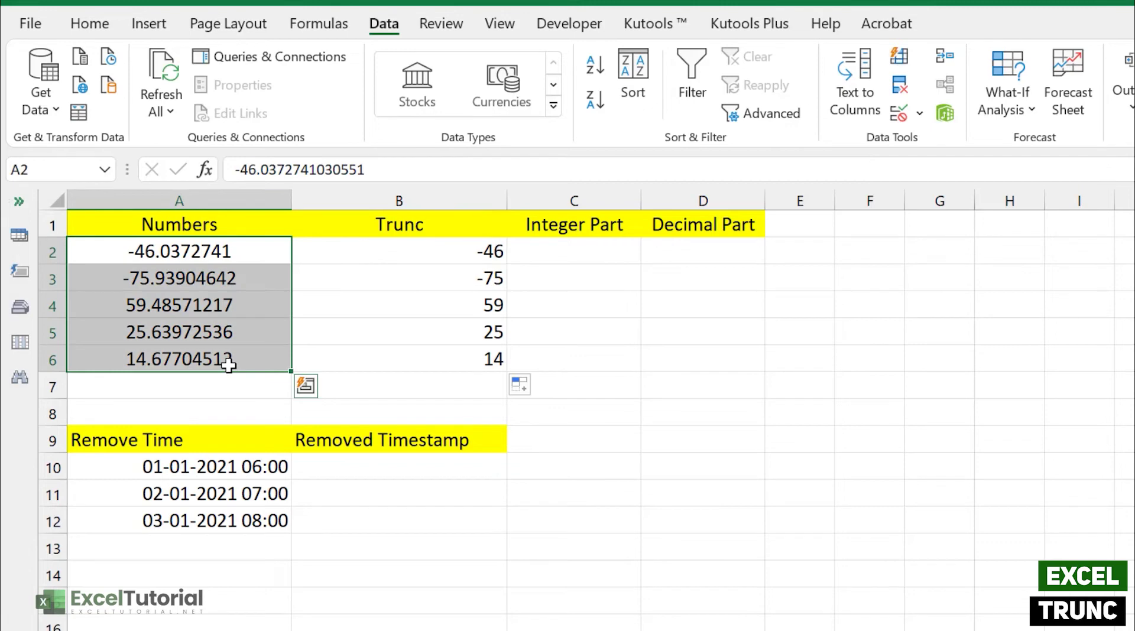
click(222, 327)
click(415, 340)
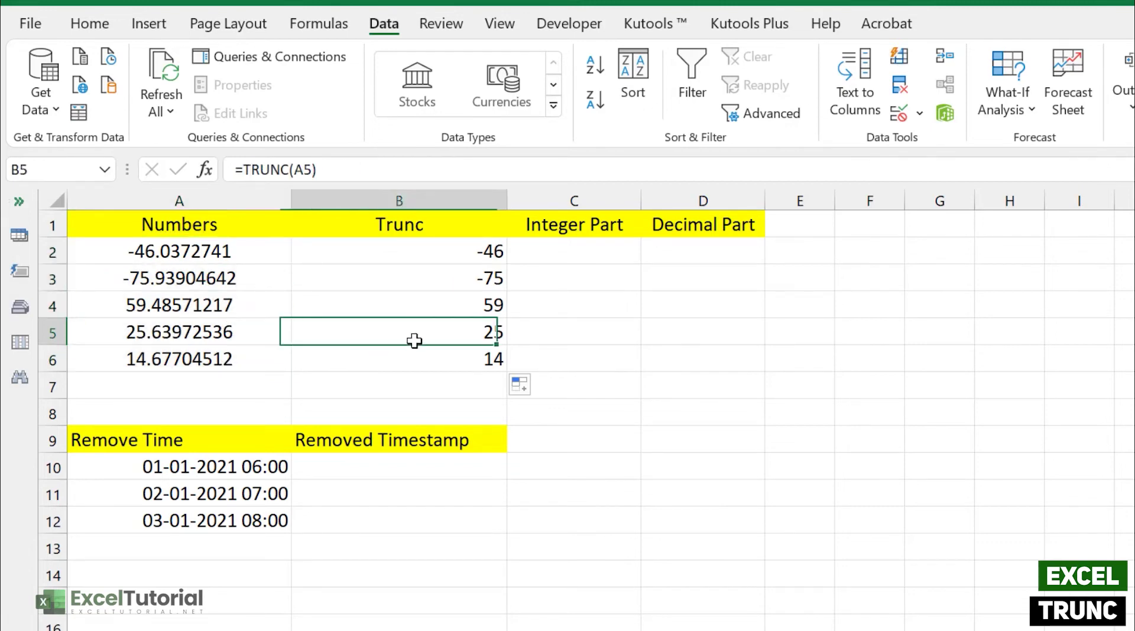
click(175, 298)
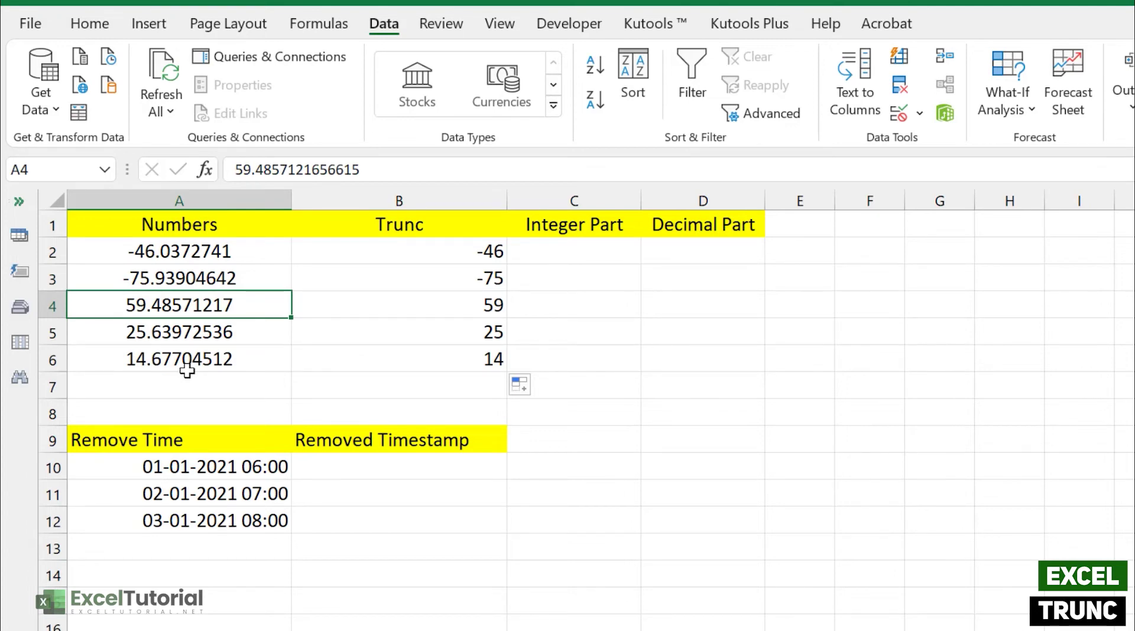
click(572, 228)
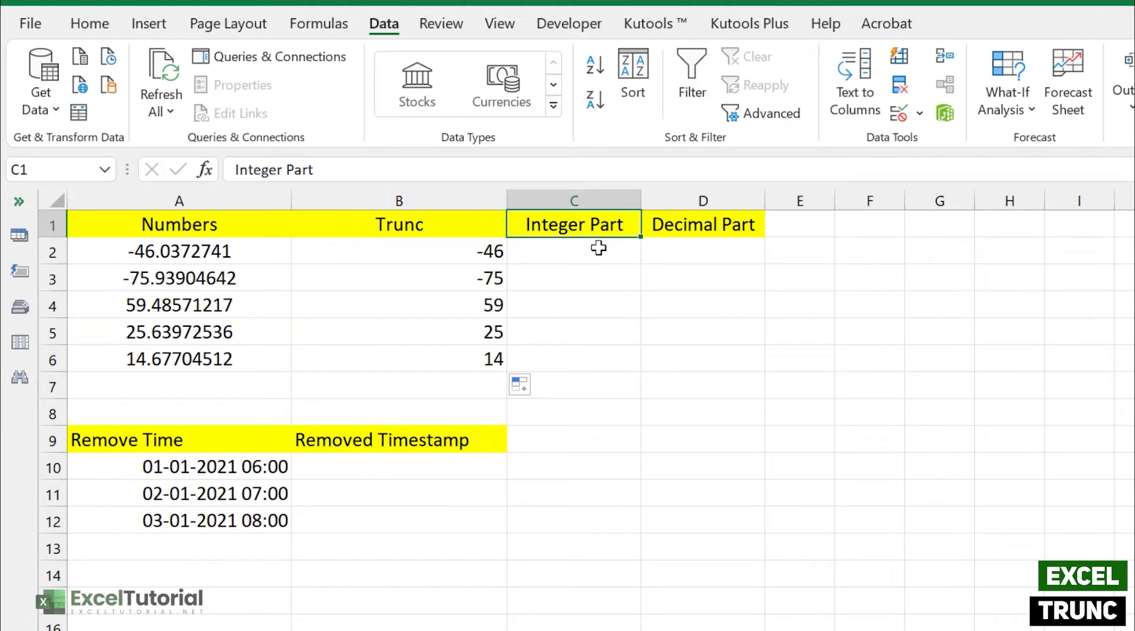
click(599, 248)
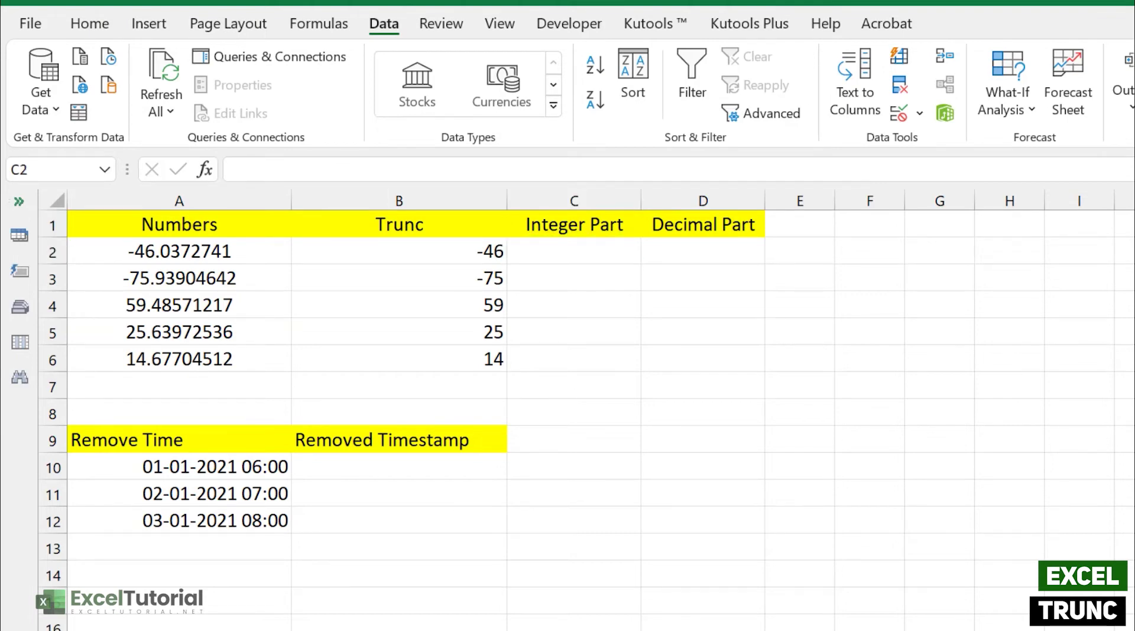
Add 3 as the num_digits argument to the TRUNC formula in B2 and fill it down to B6.
click(471, 254)
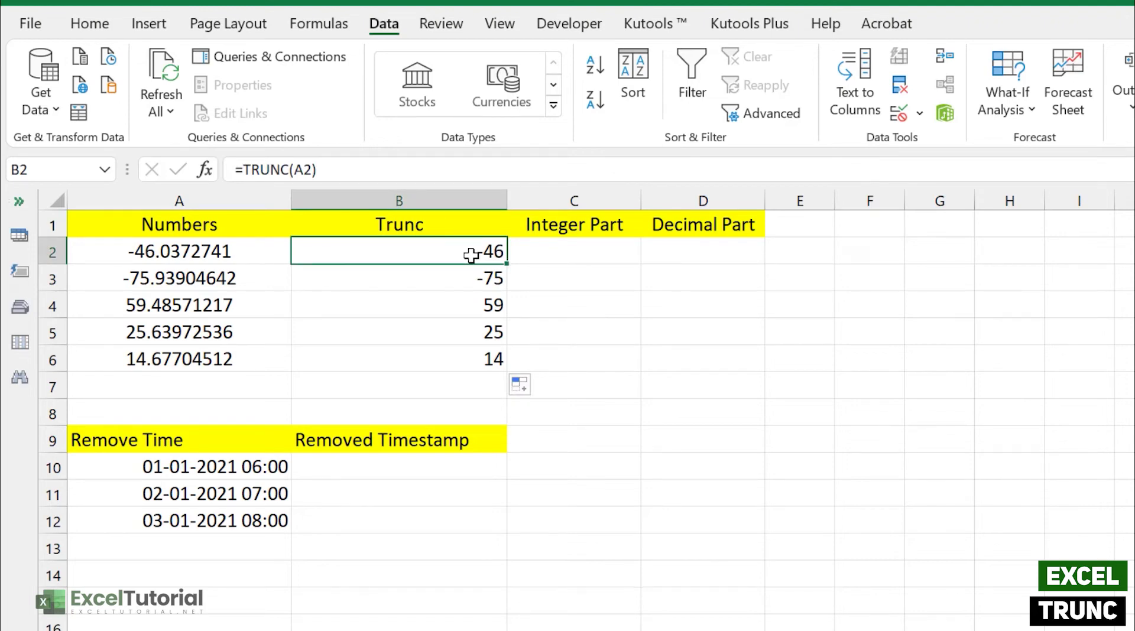
double_click(472, 245)
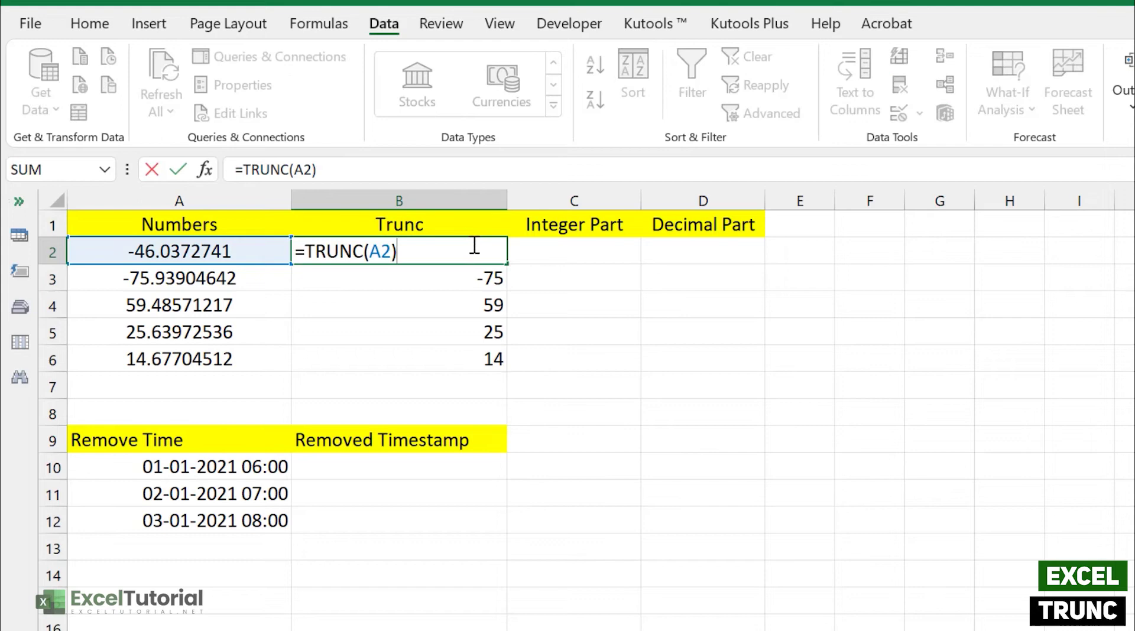
click(391, 251)
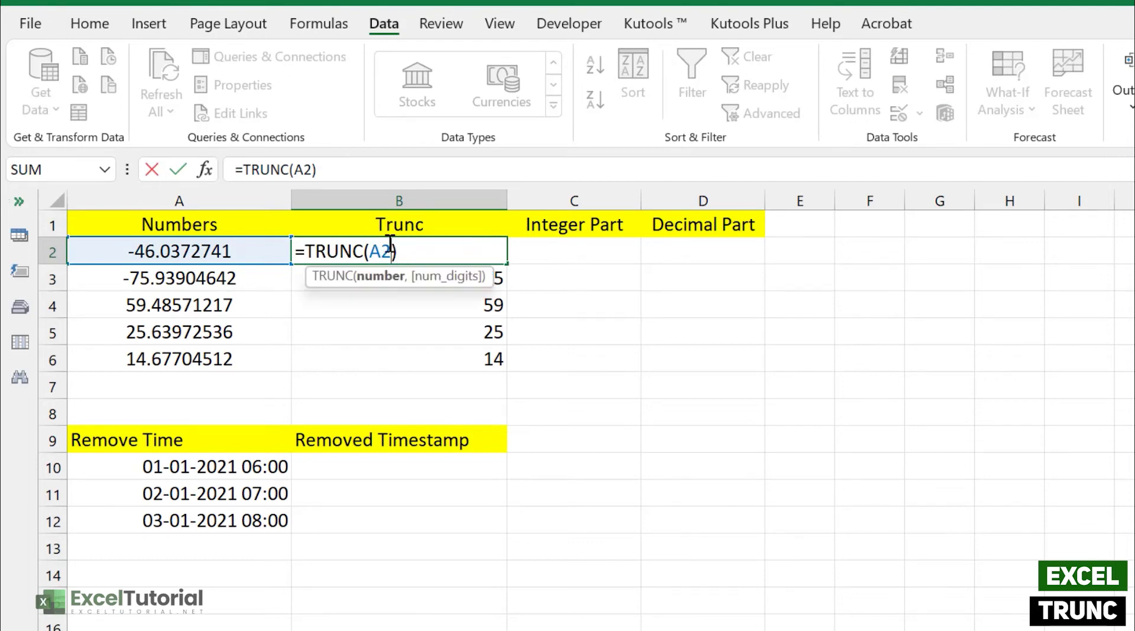
text(,)
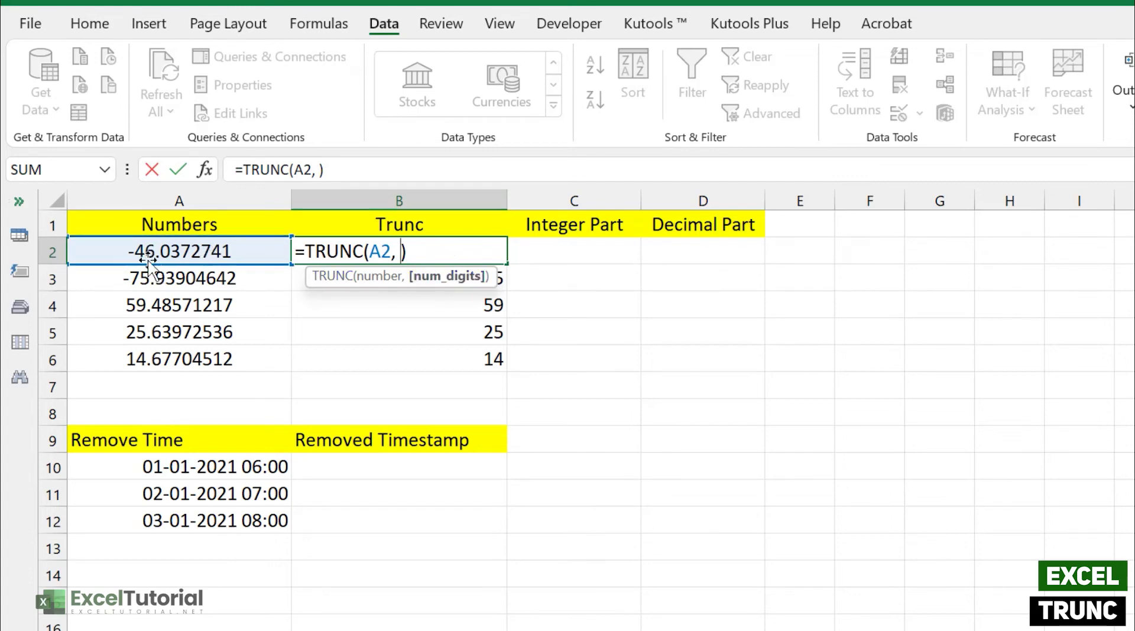
text(3)
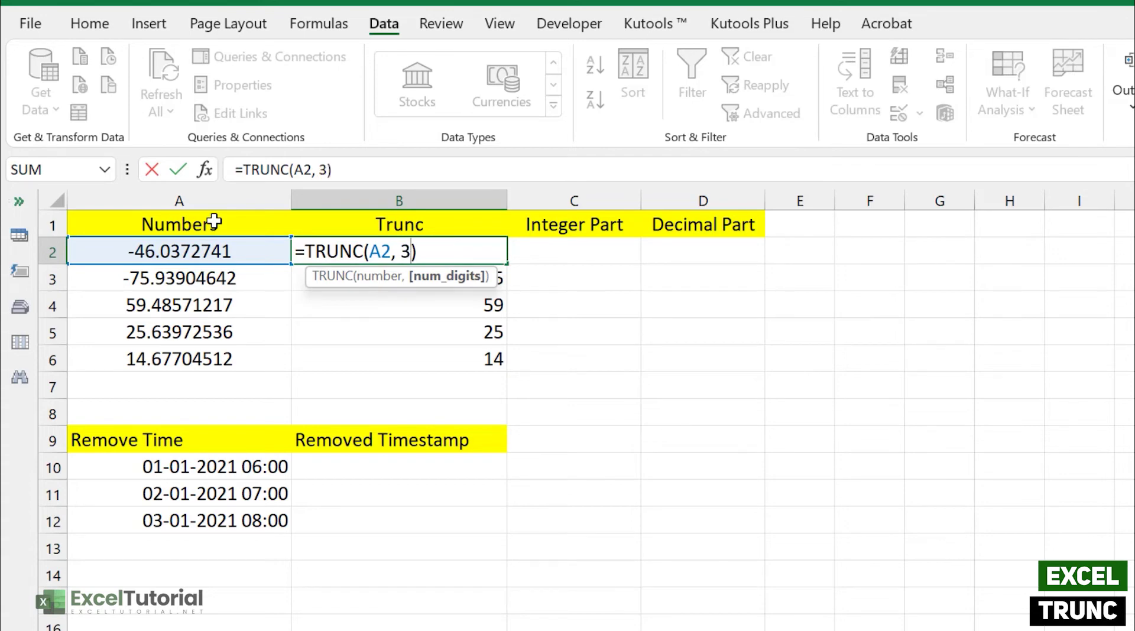
key(Return)
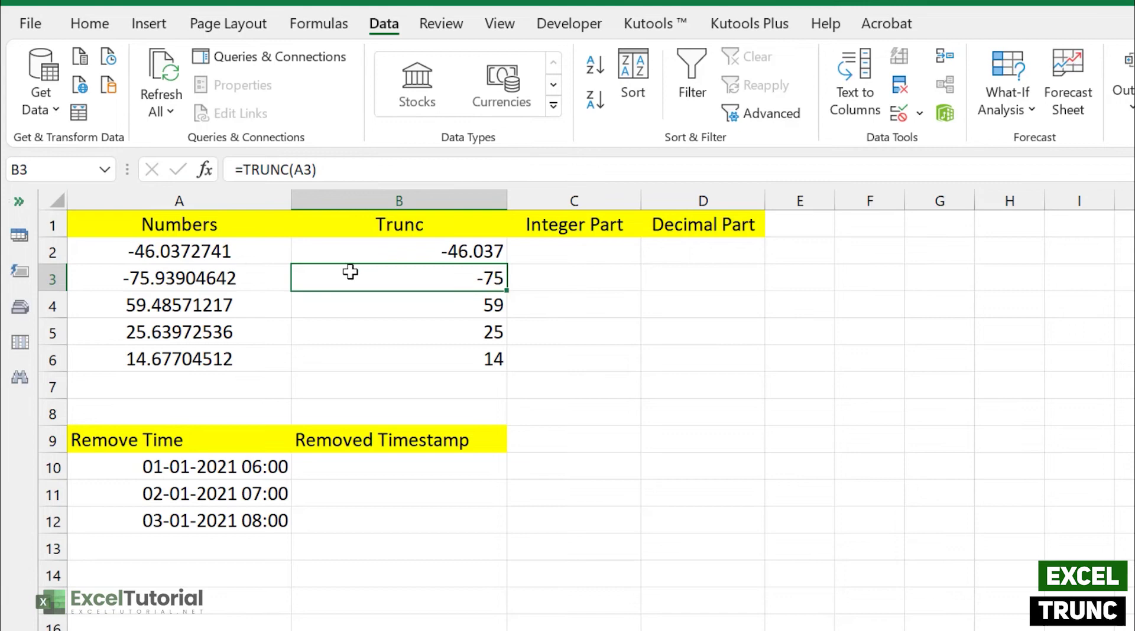
click(449, 253)
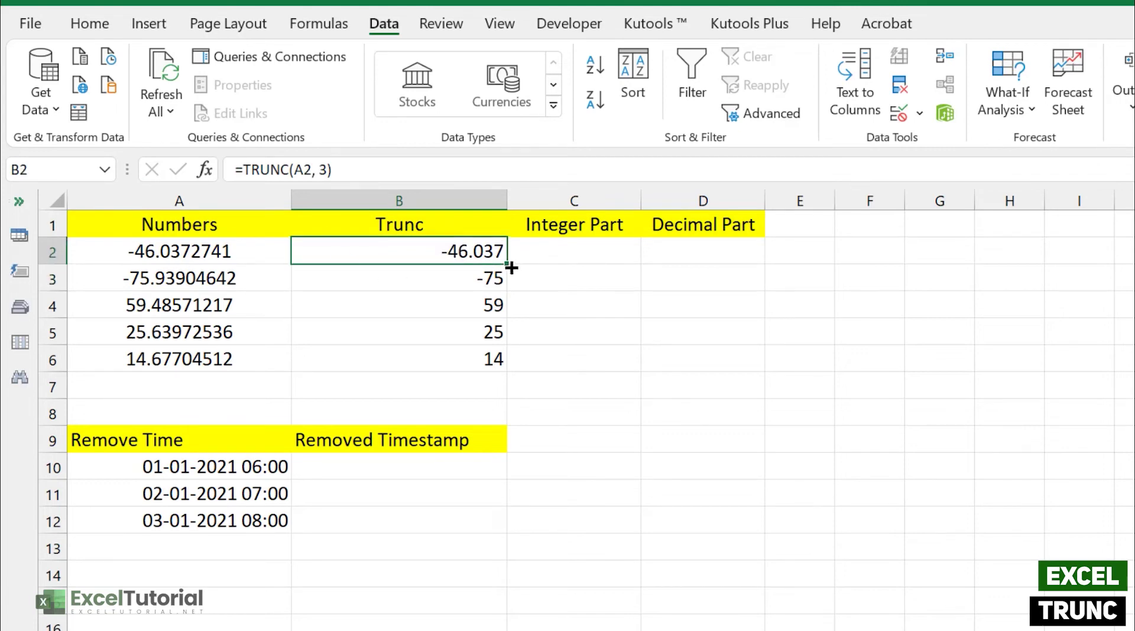
drag(517, 266, 510, 369)
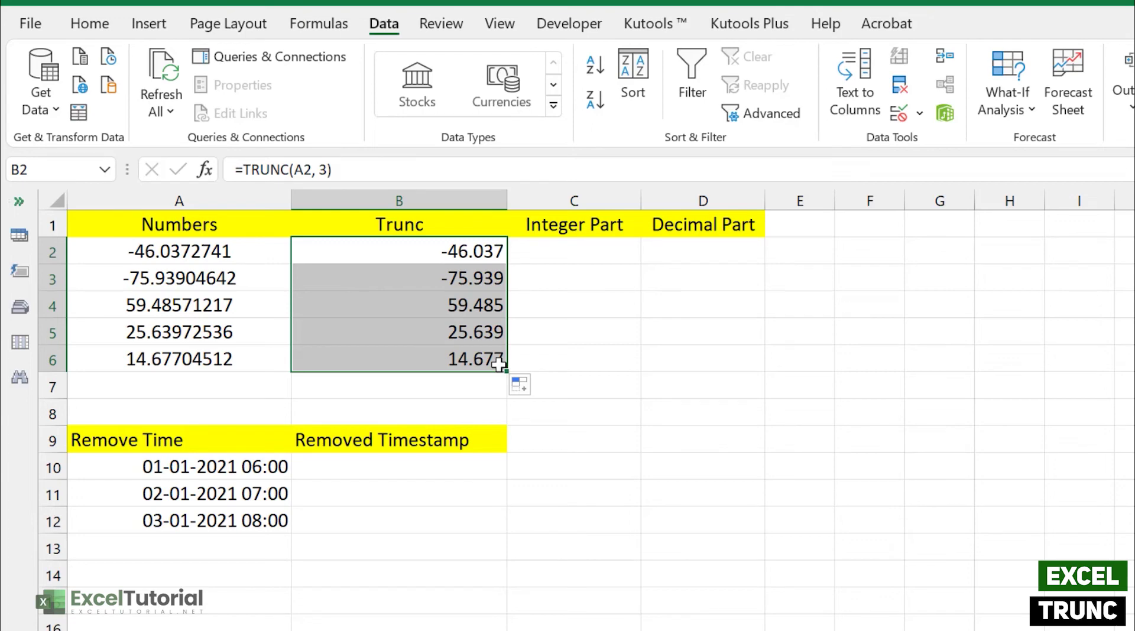
Set the num_digits argument of B2's TRUNC formula to 2 and copy it down to B6.
double_click(480, 253)
double_click(408, 251)
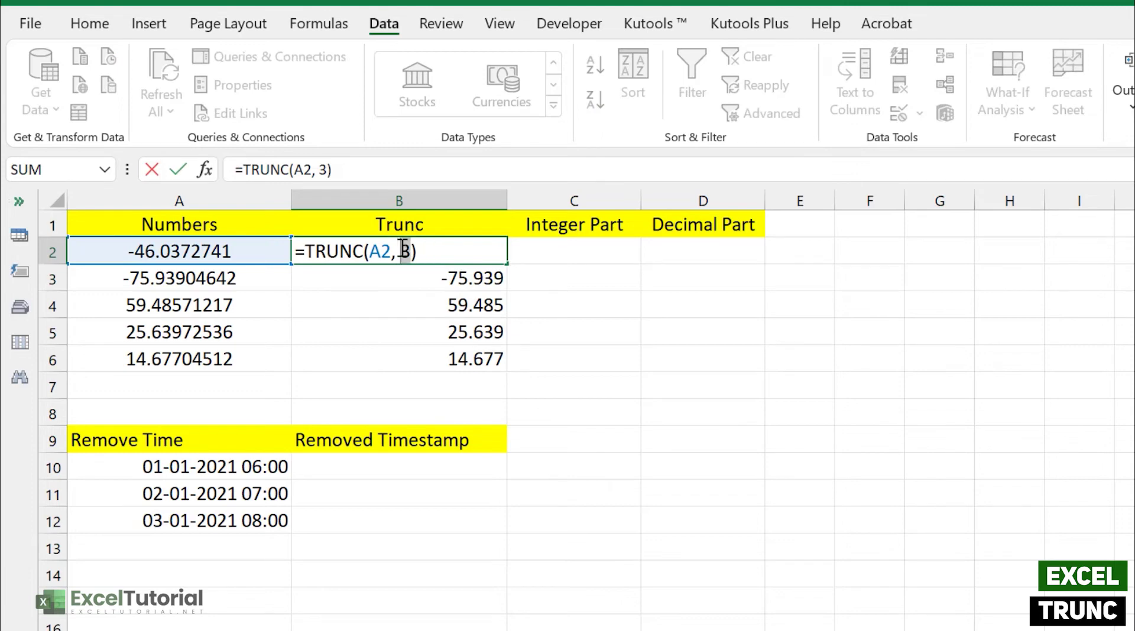
text(2)
key(Return)
click(503, 259)
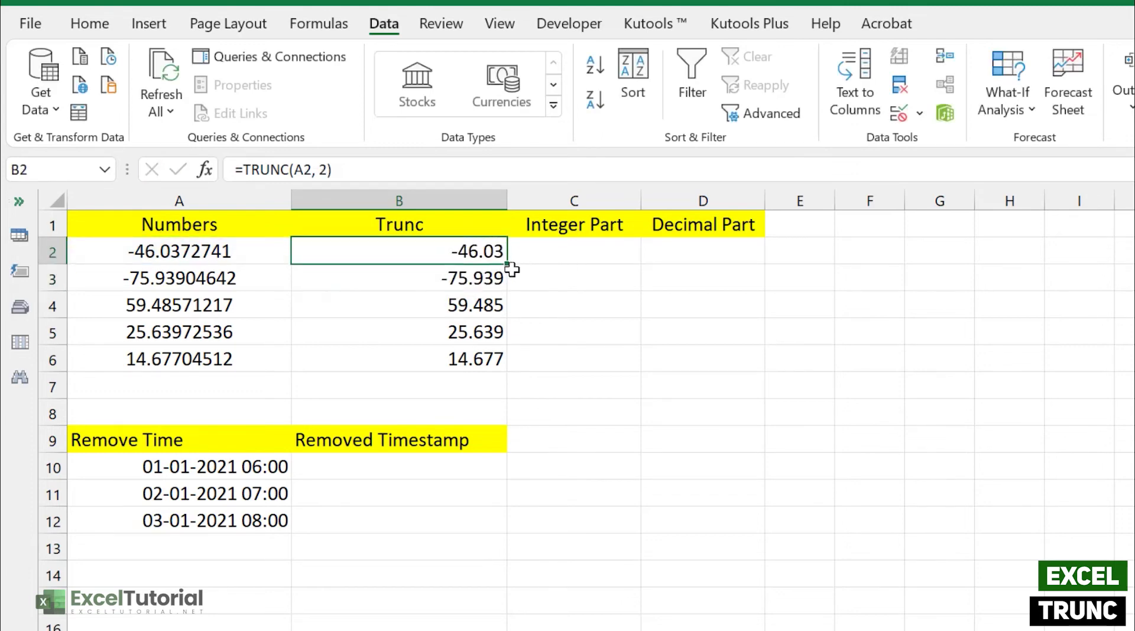
drag(508, 265, 494, 373)
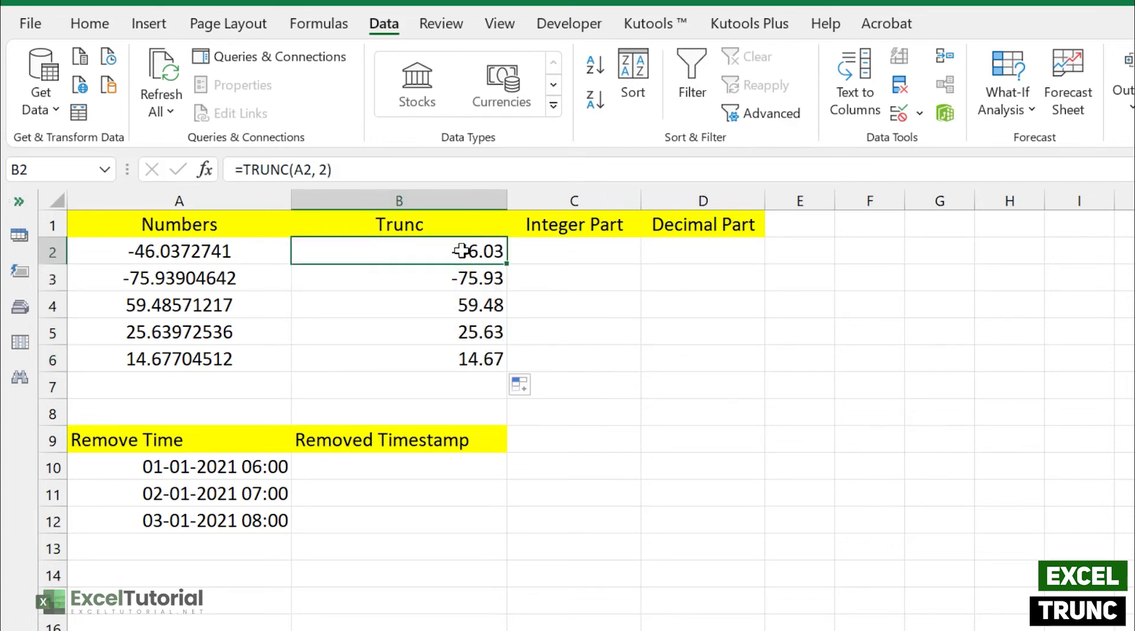
Enter =TRUNC(A2) in C2 under Integer Part and fill the formula down to C6.
double_click(591, 253)
text(=TRUNC()
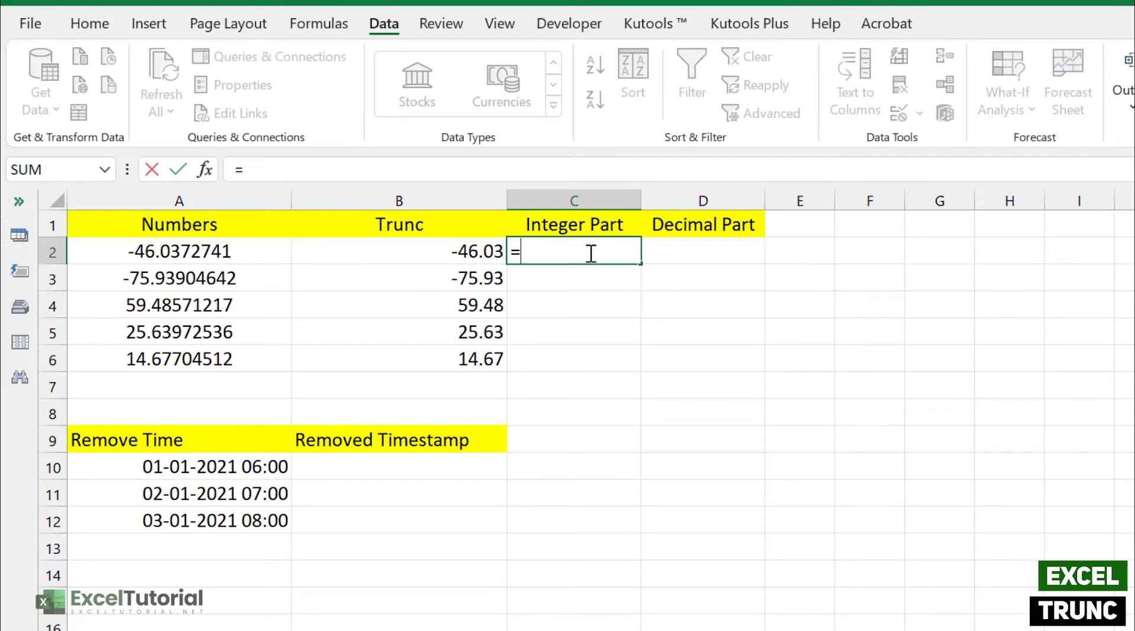
click(147, 254)
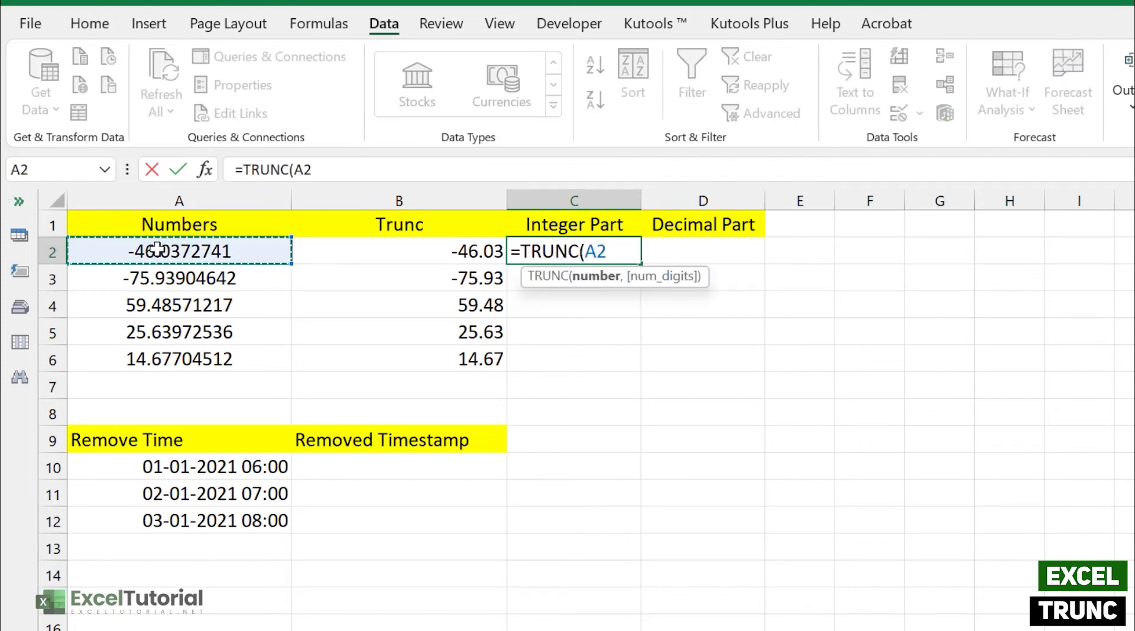
text())
key(Return)
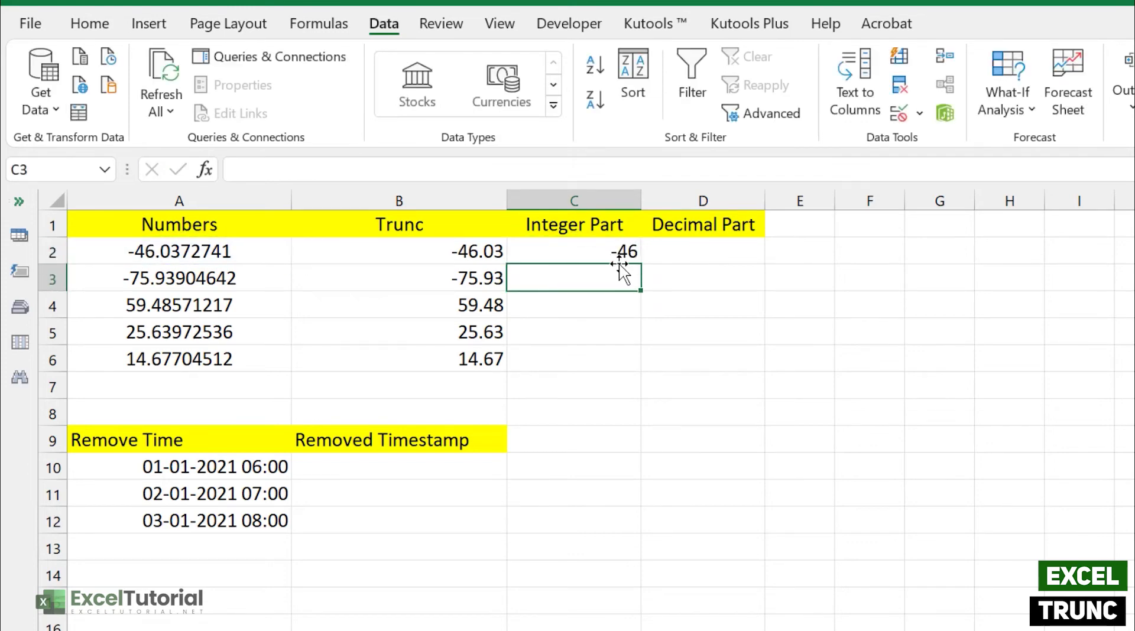
click(632, 259)
drag(642, 263, 632, 367)
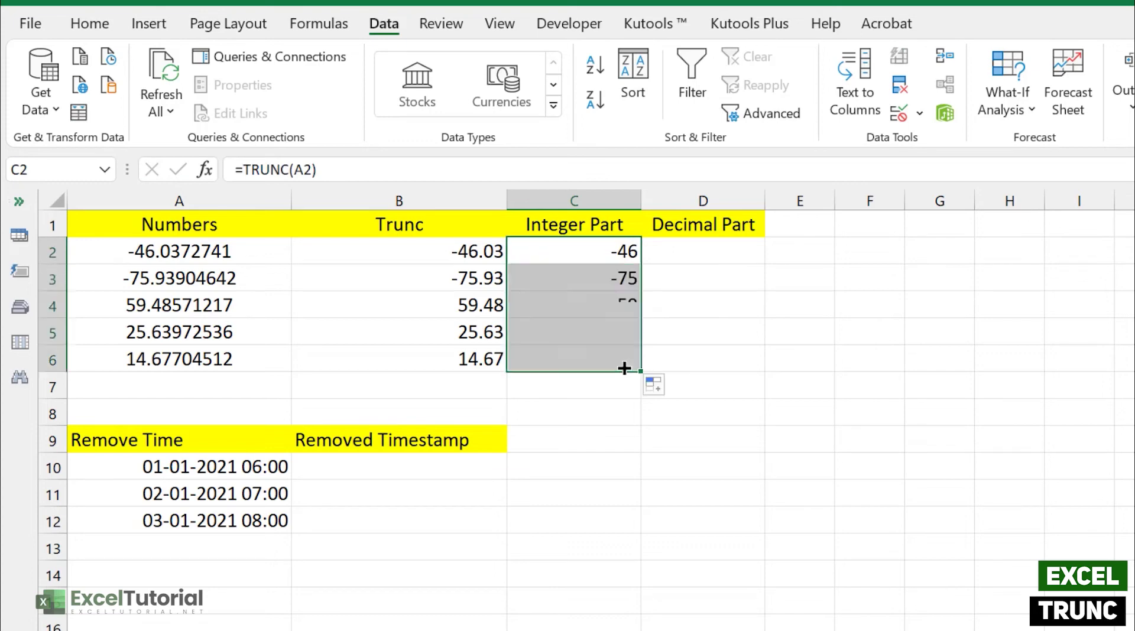
click(599, 324)
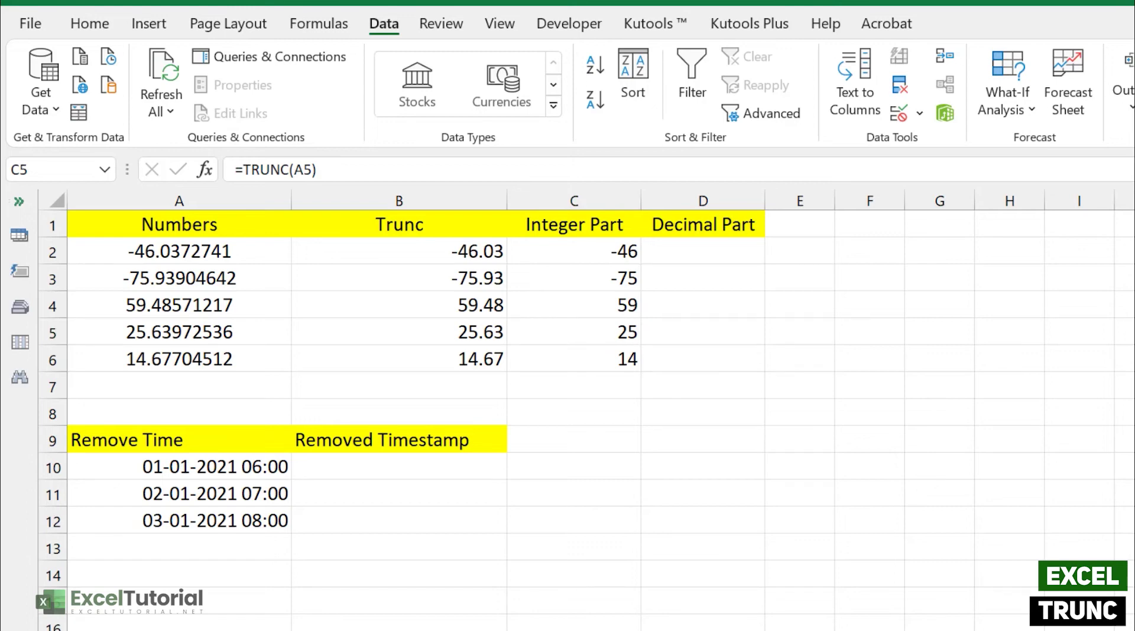
Enter =A2-TRUNC(A2) in D2 under Decimal Part and fill the formula down to D6.
double_click(716, 250)
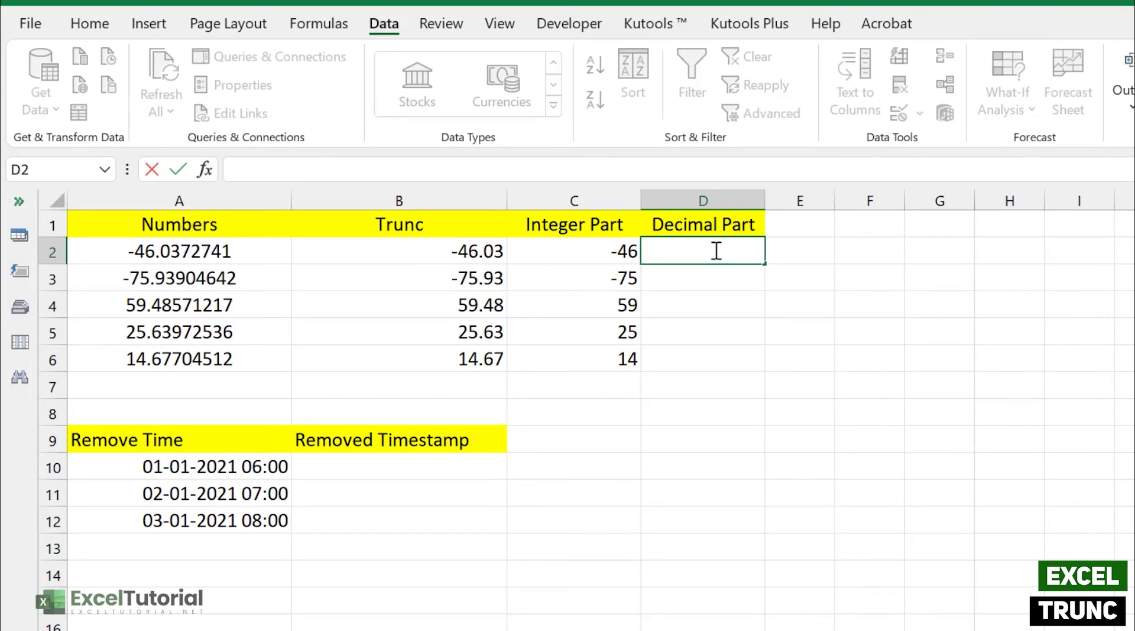
click(206, 262)
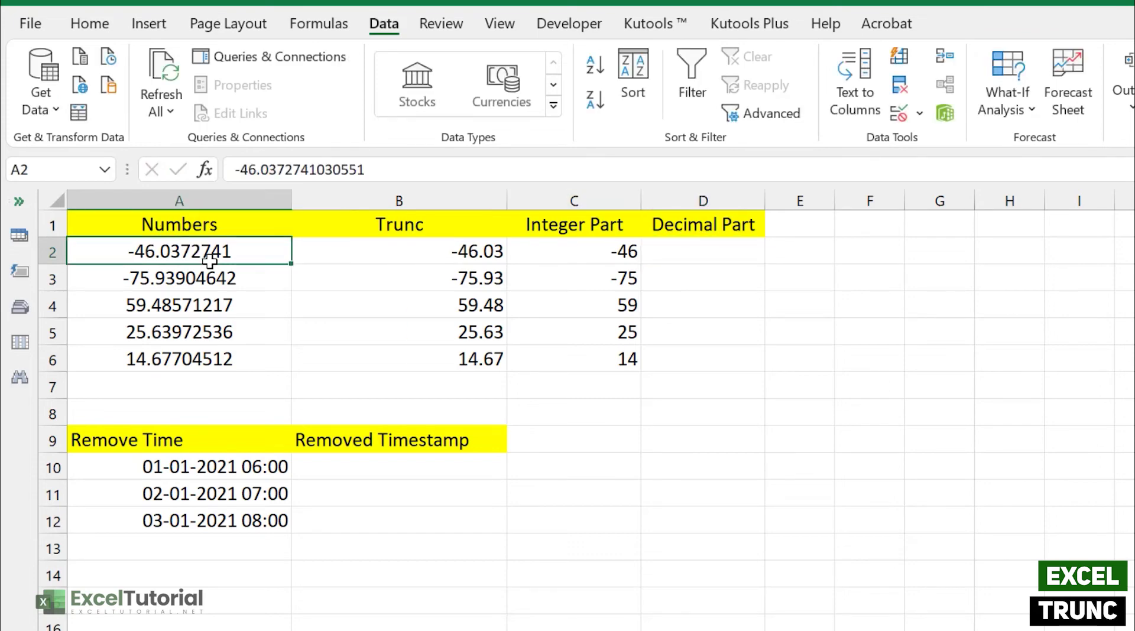
double_click(740, 258)
text(=)
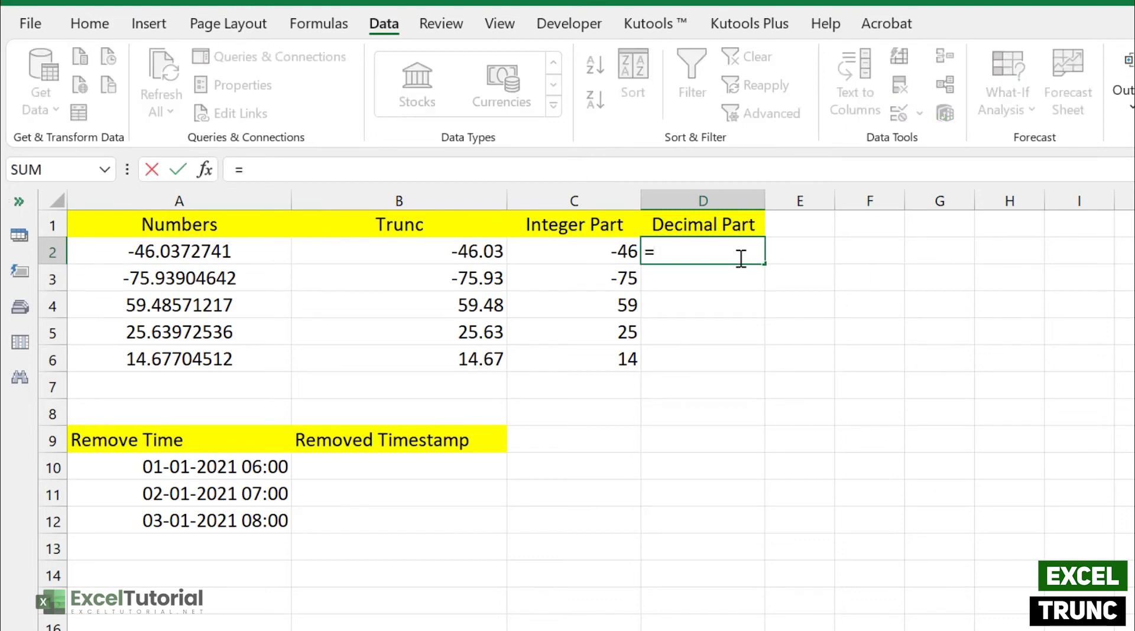
click(212, 253)
text(-)
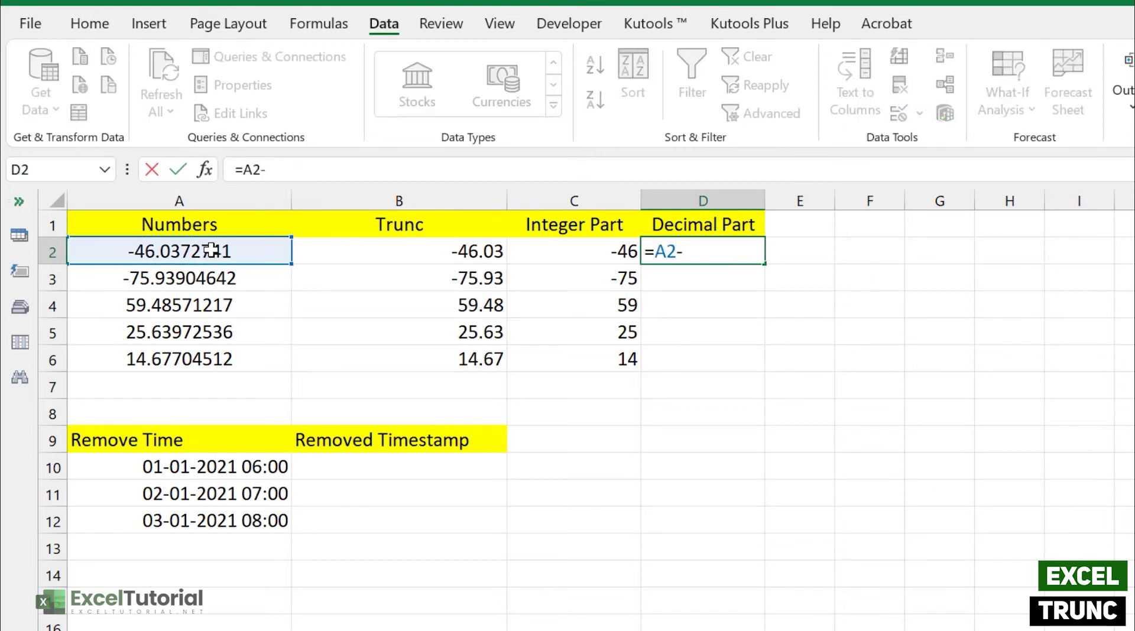
text(TRUNC)
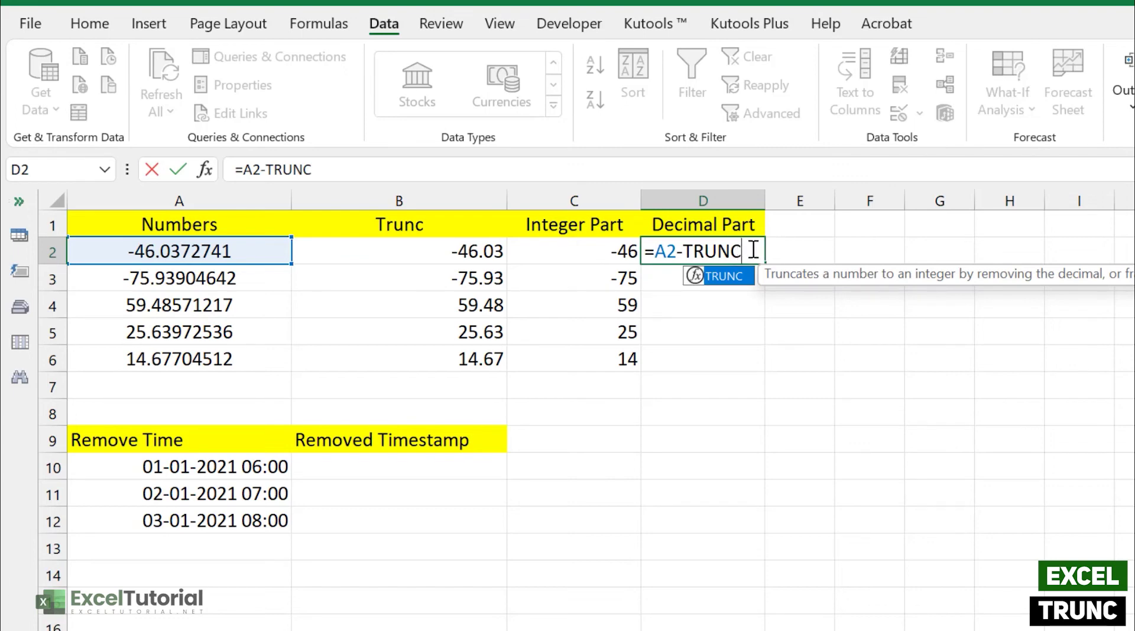
text(()
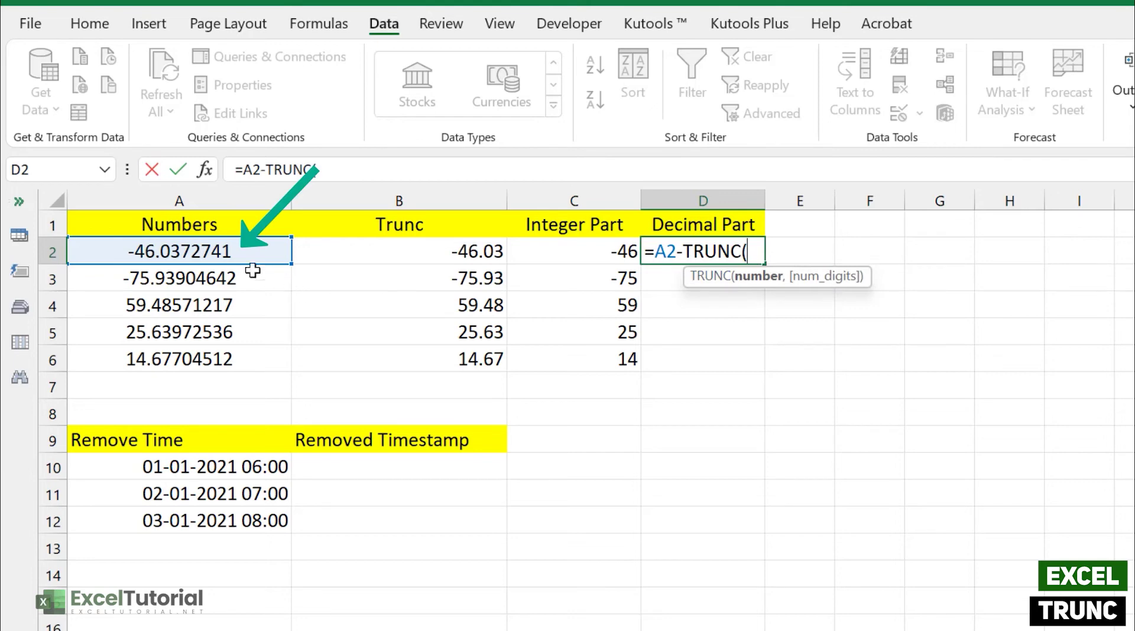
click(248, 254)
key(Return)
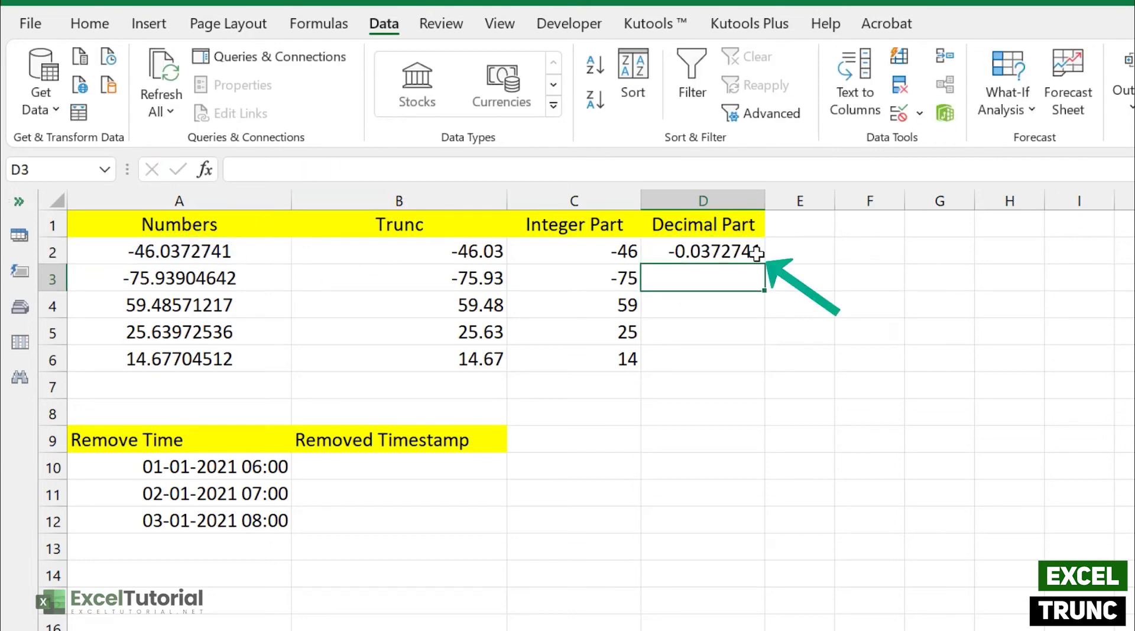
click(752, 251)
drag(764, 271, 764, 361)
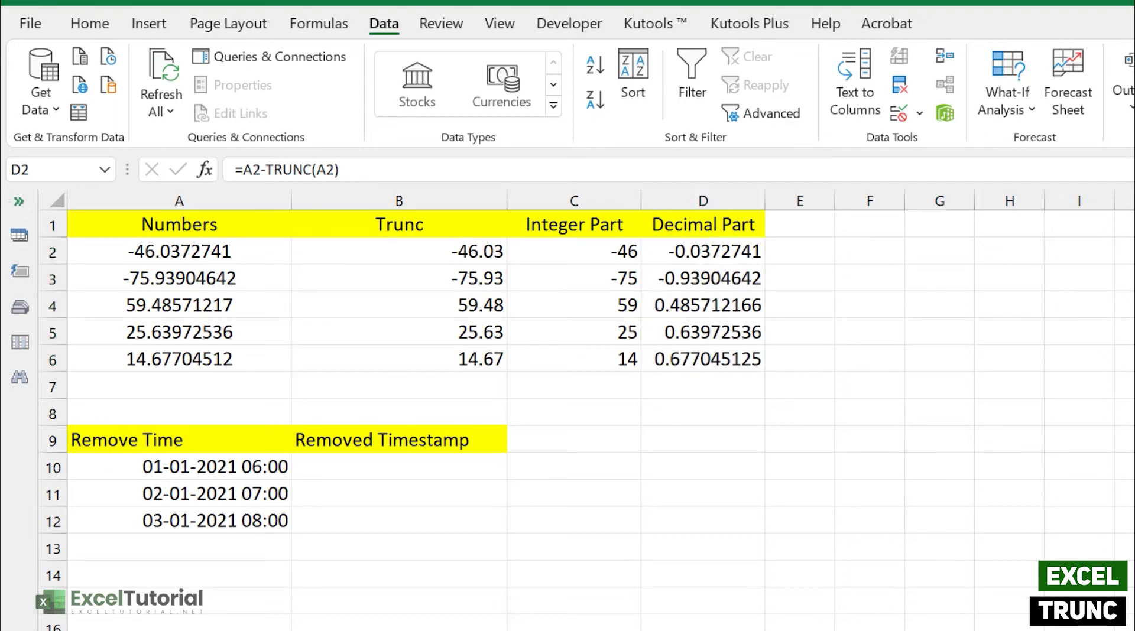
Enter =TRUNC(A10) in B10 under Removed Timestamp and fill the formula down to B12.
click(383, 465)
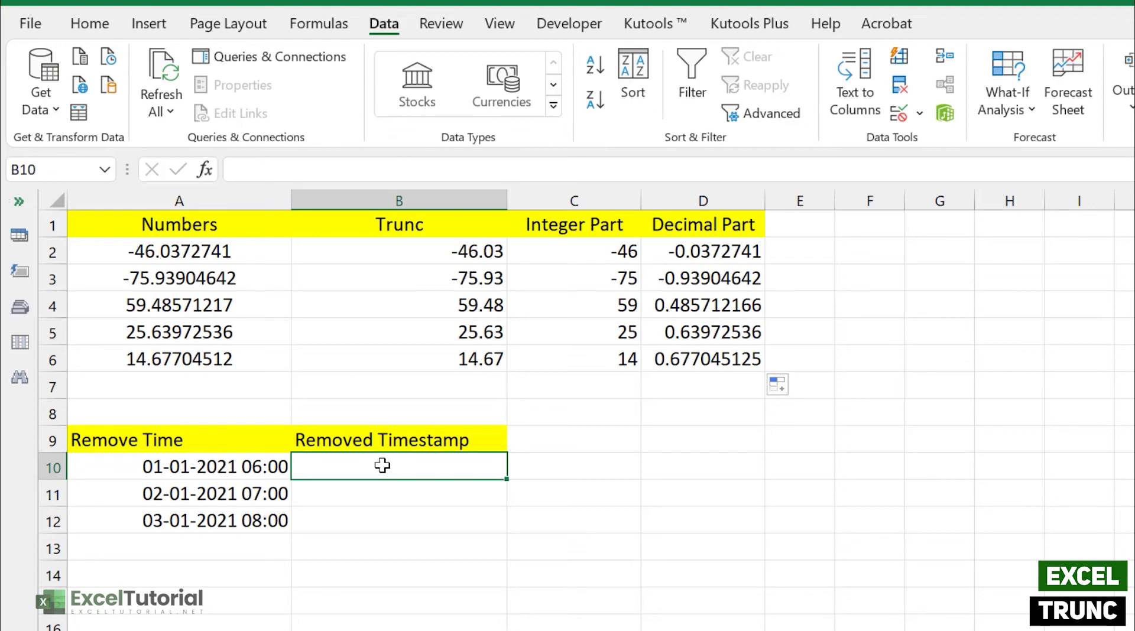
double_click(383, 465)
text(=TRUNC()
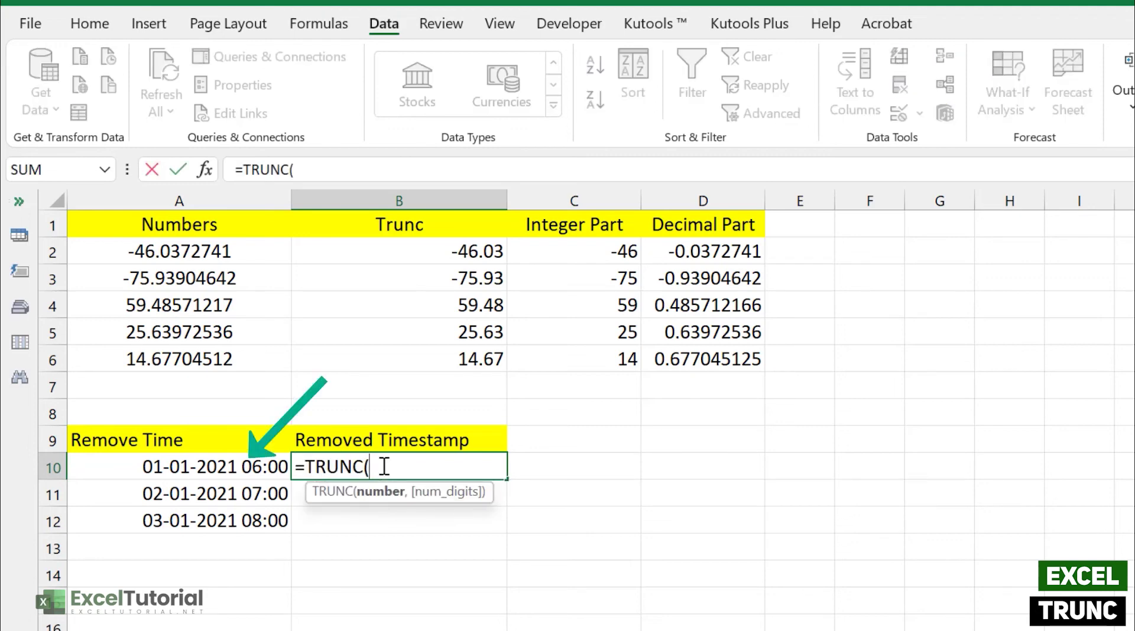
click(266, 460)
text())
key(Return)
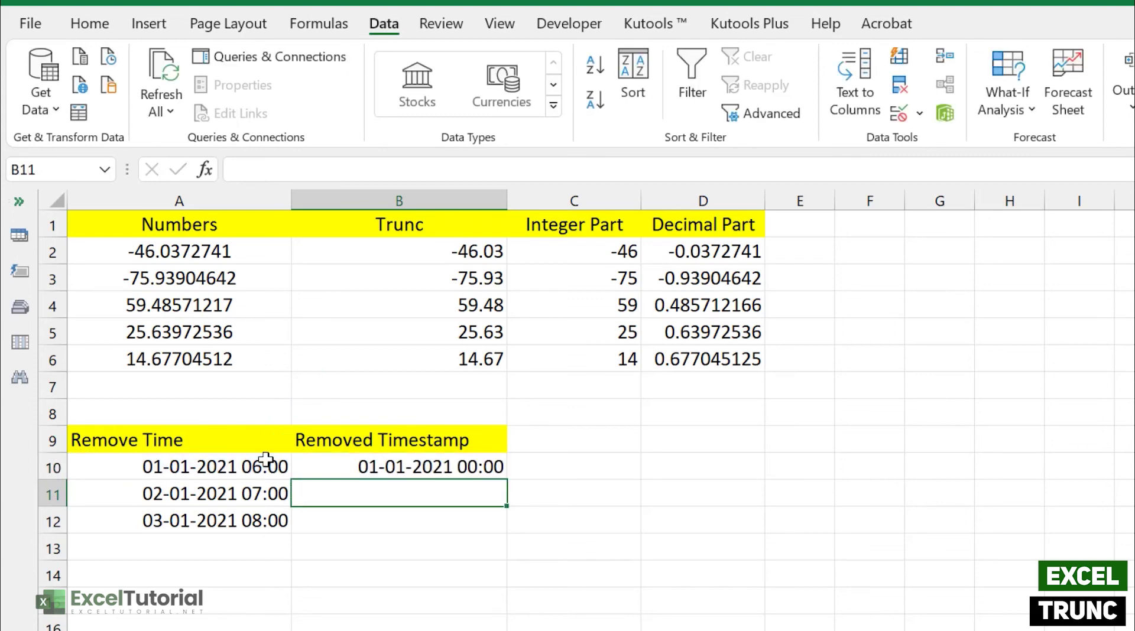
click(441, 464)
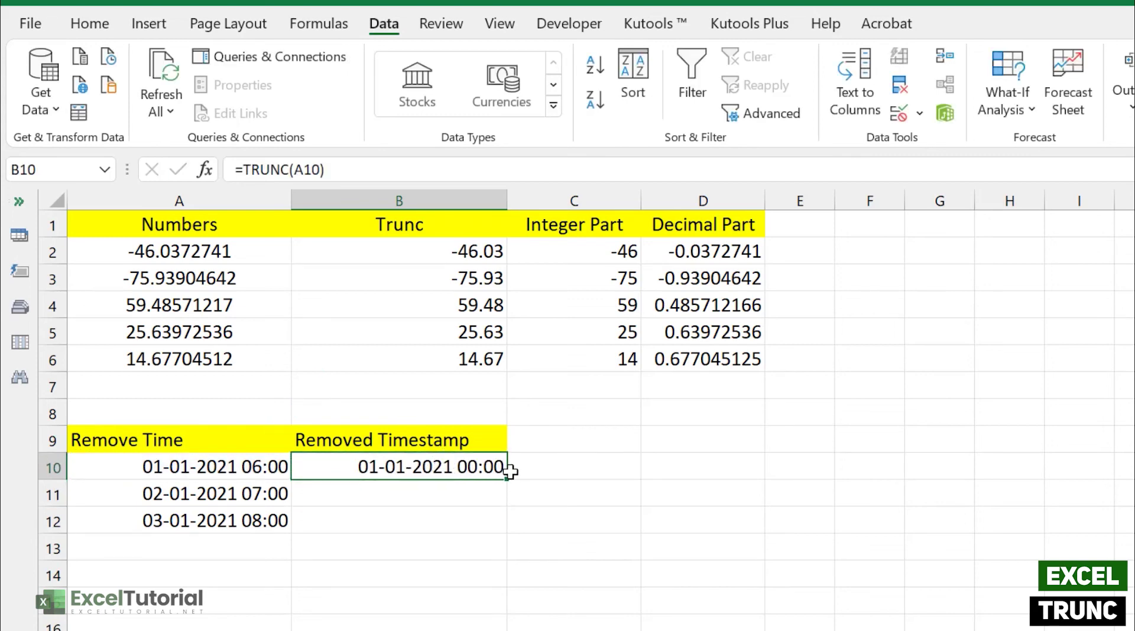
drag(502, 512, 494, 528)
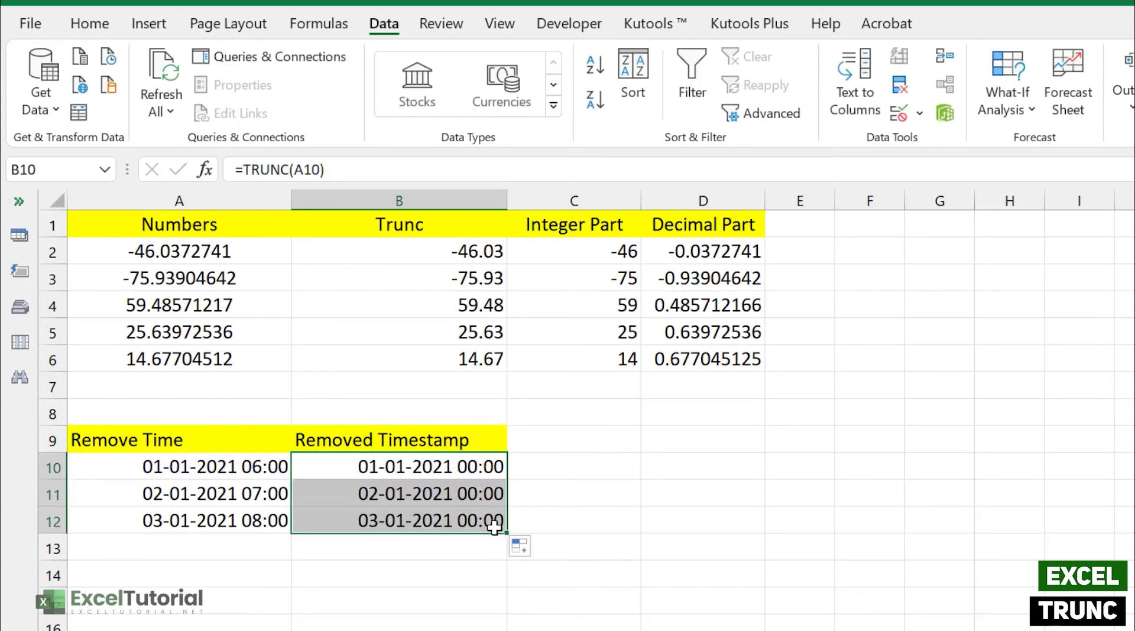
Apply the custom number format dd-mm-yyyy, without the hh:mm part, to B10:B12.
click(470, 488)
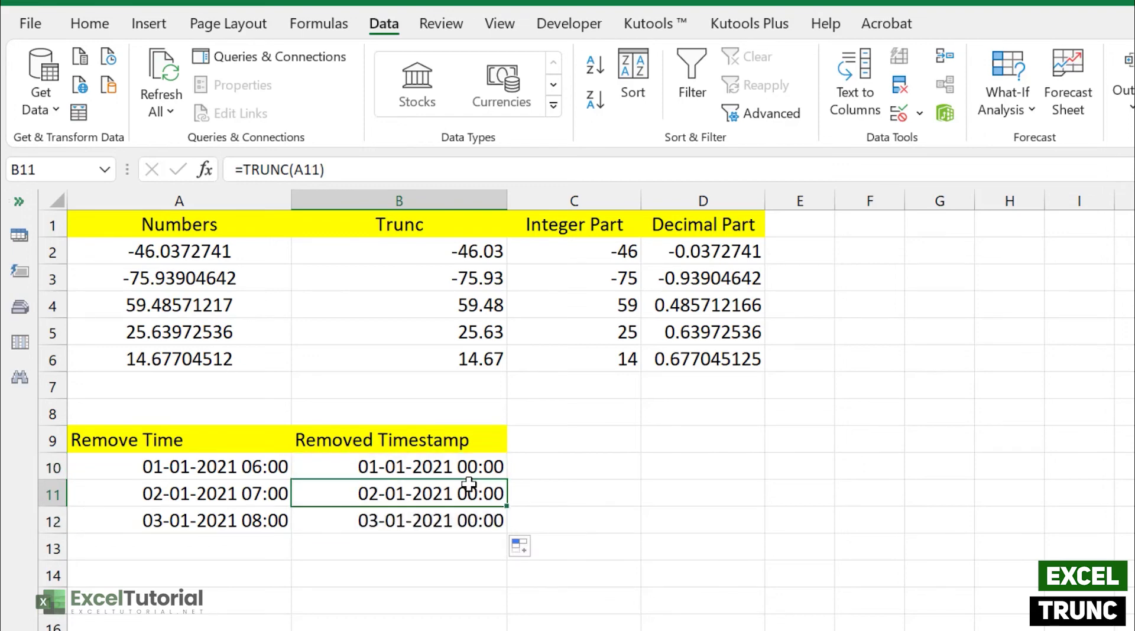
drag(471, 467, 473, 519)
right_click(480, 478)
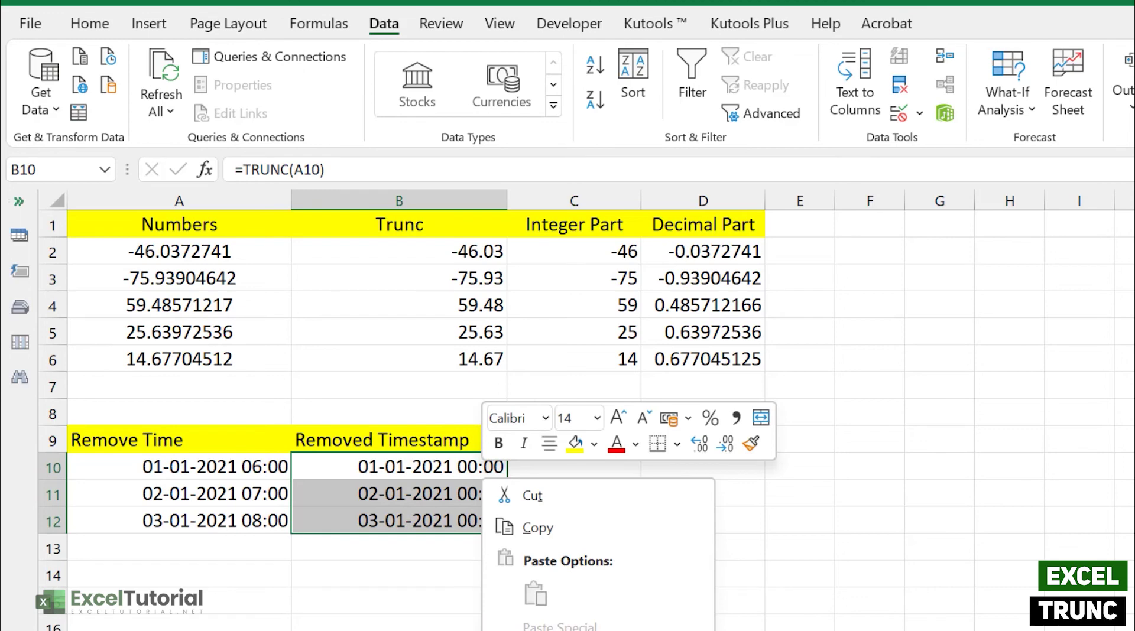
key(ctrl+1)
drag(916, 303, 1055, 303)
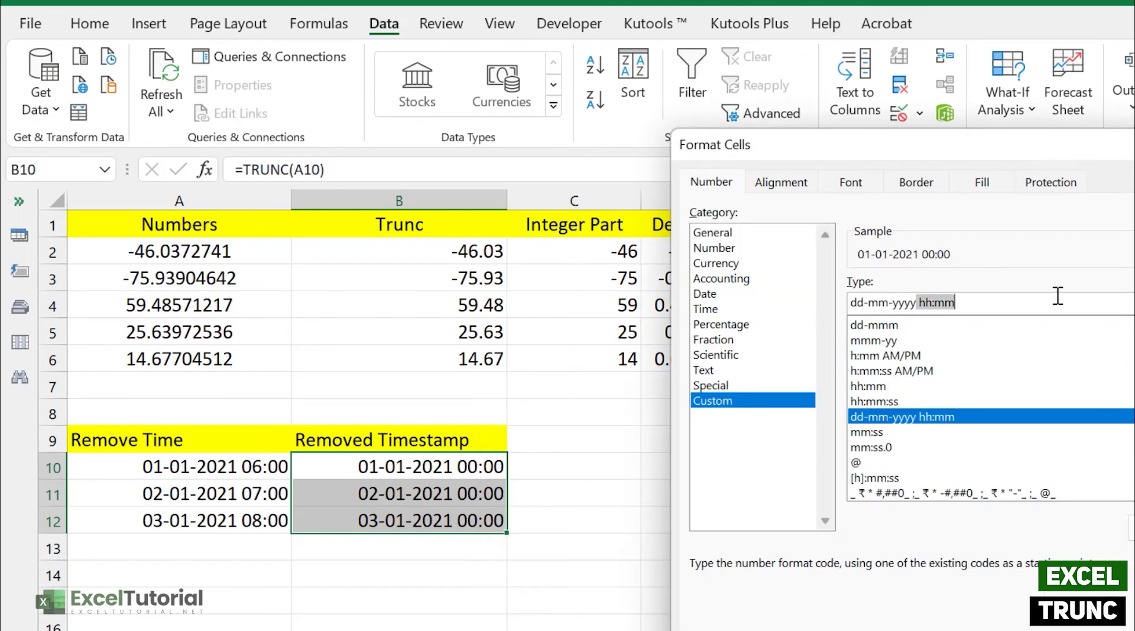
key(BackSpace)
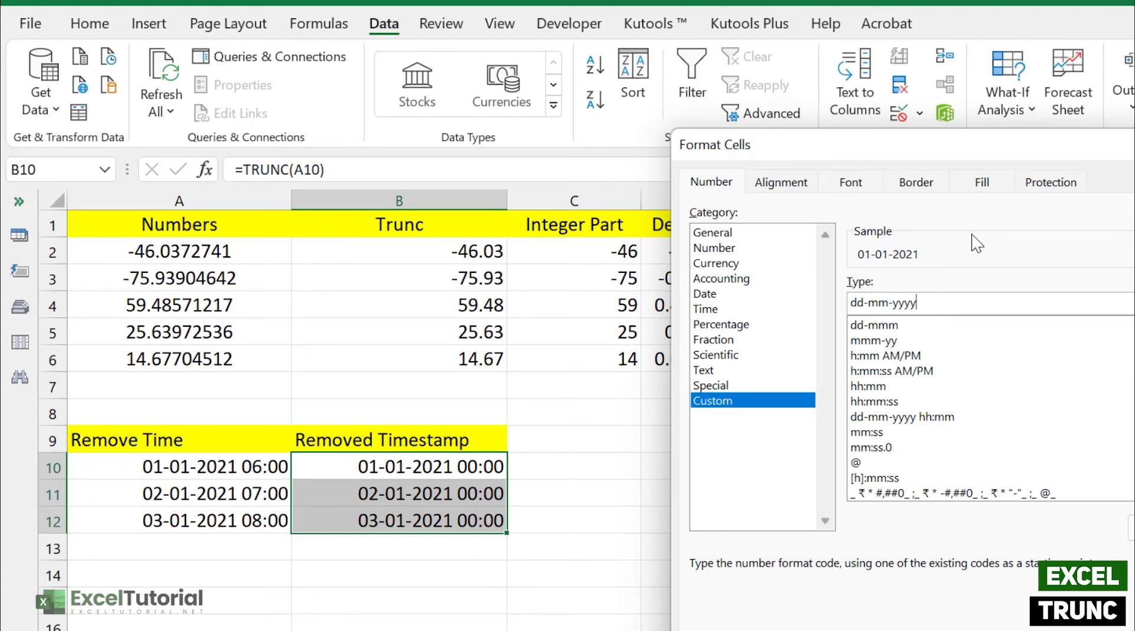
key(Return)
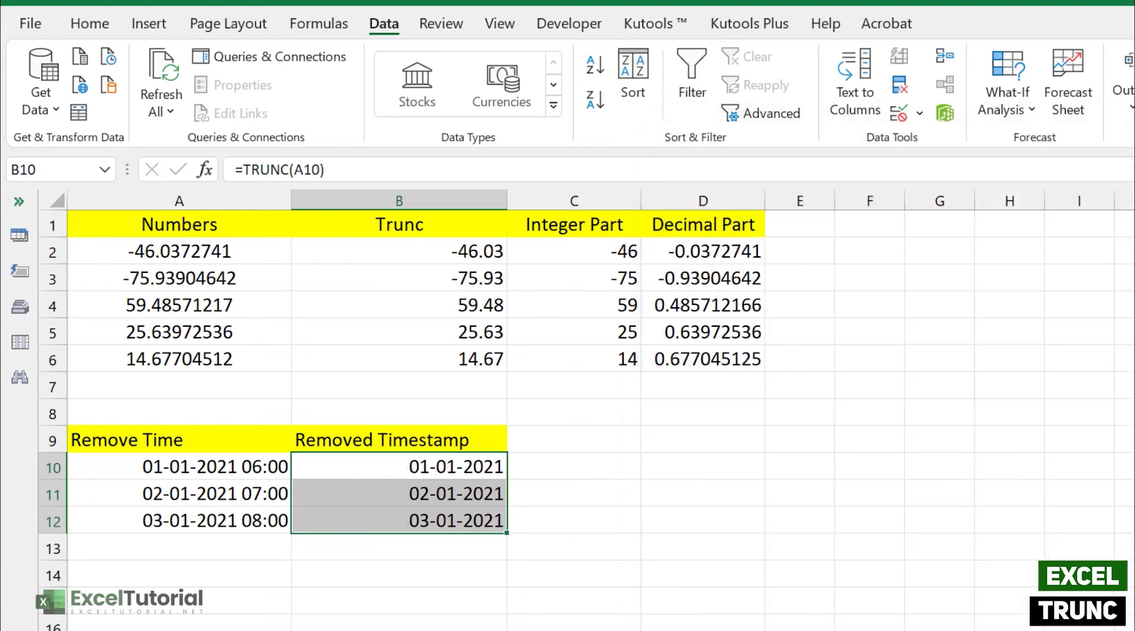